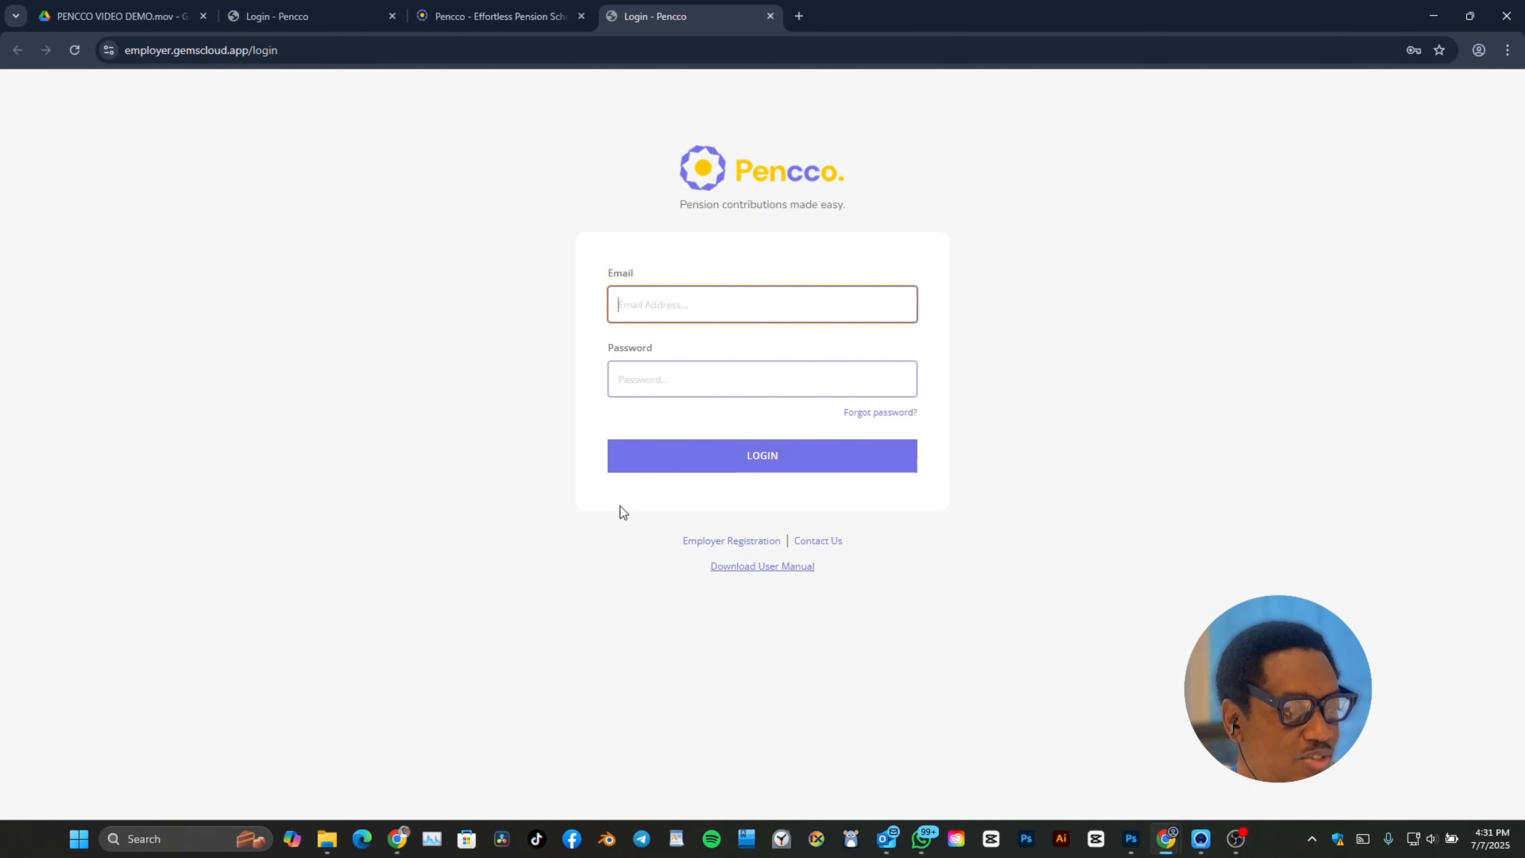
Step: Open the Employer Registration form, review its employer and admin account fields, and view the Pencco homepage
{"action": "left_click", "coordinate": [726, 547]}
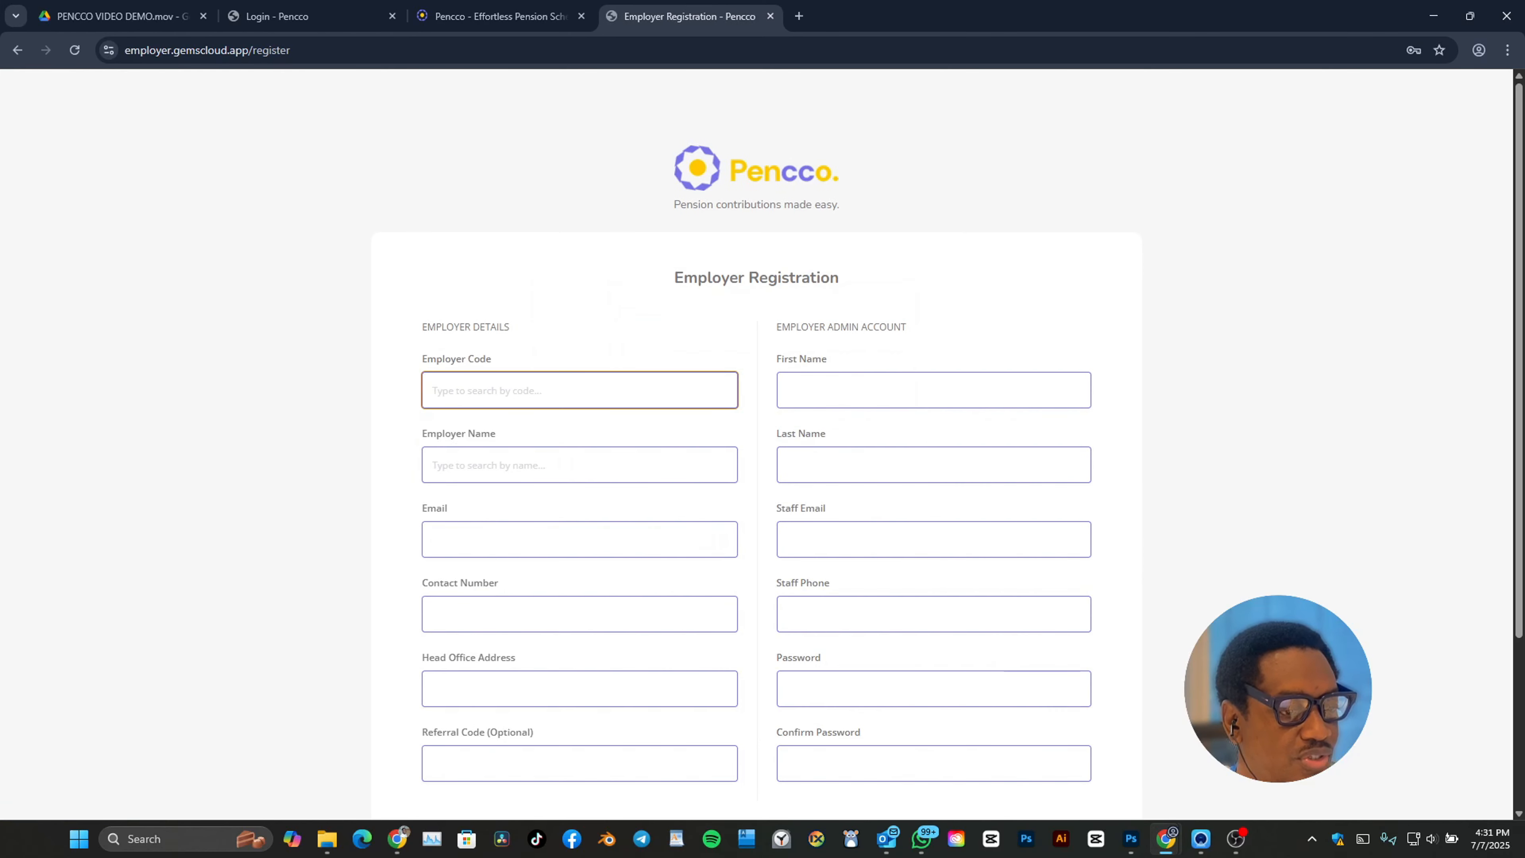
{"action": "scroll", "coordinate": [1450, 424], "scroll_direction": "down", "scroll_amount": 3}
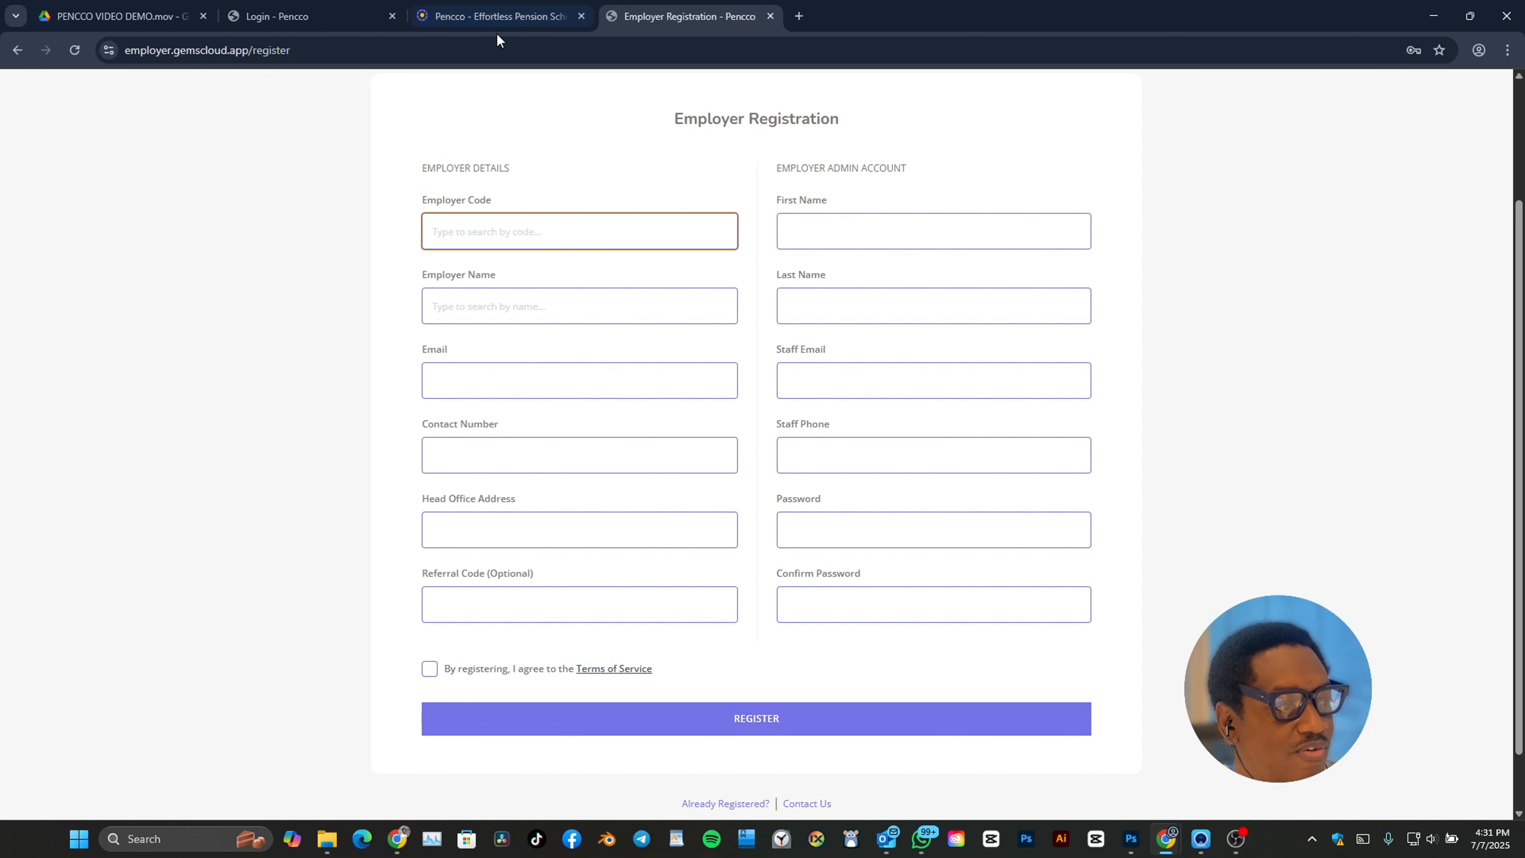
{"action": "left_click", "coordinate": [517, 16]}
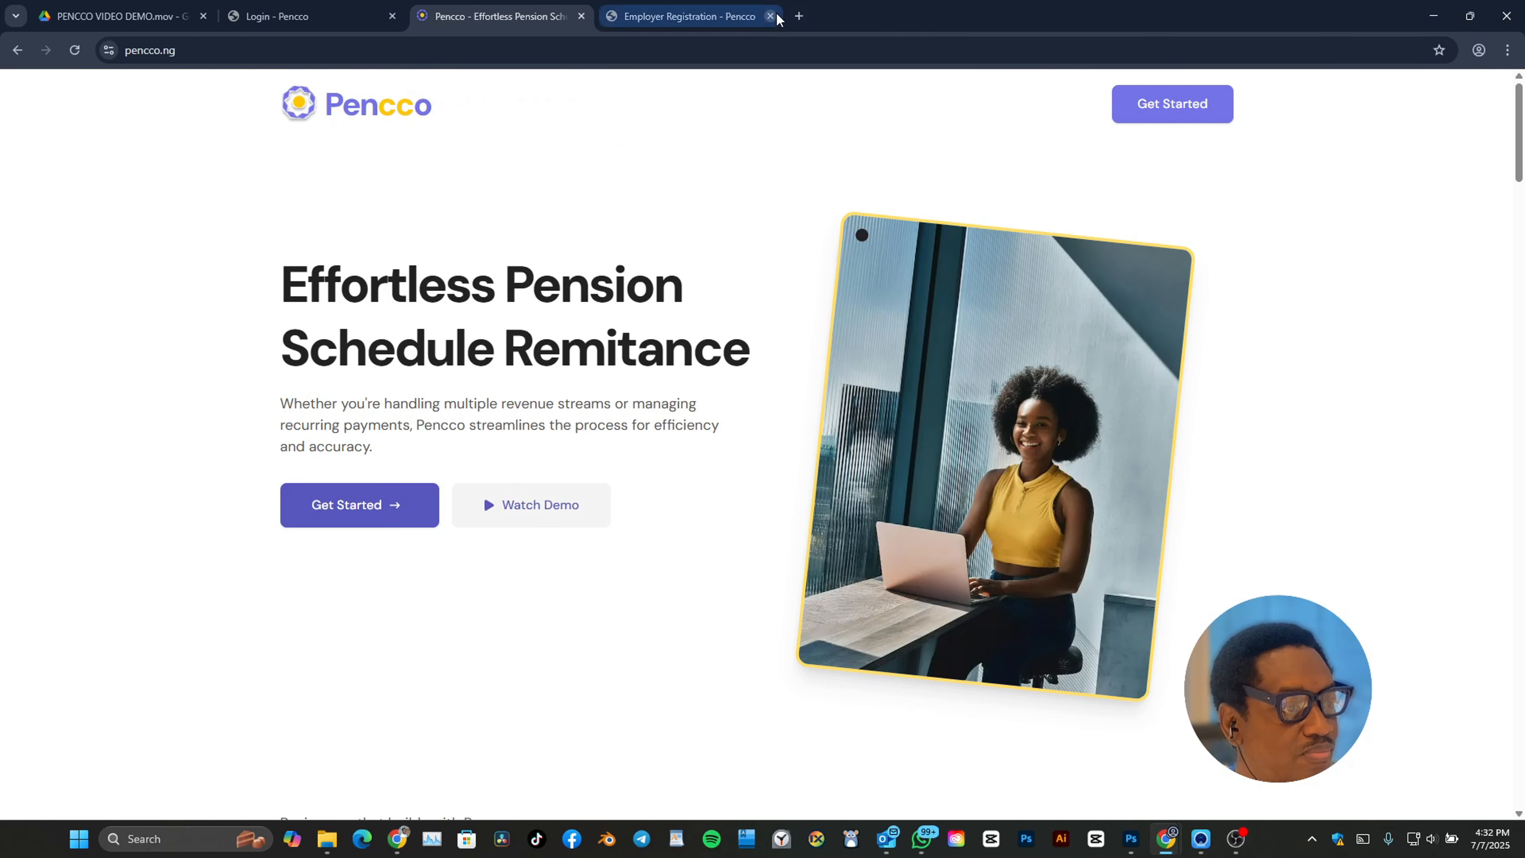
{"action": "left_click", "coordinate": [799, 16]}
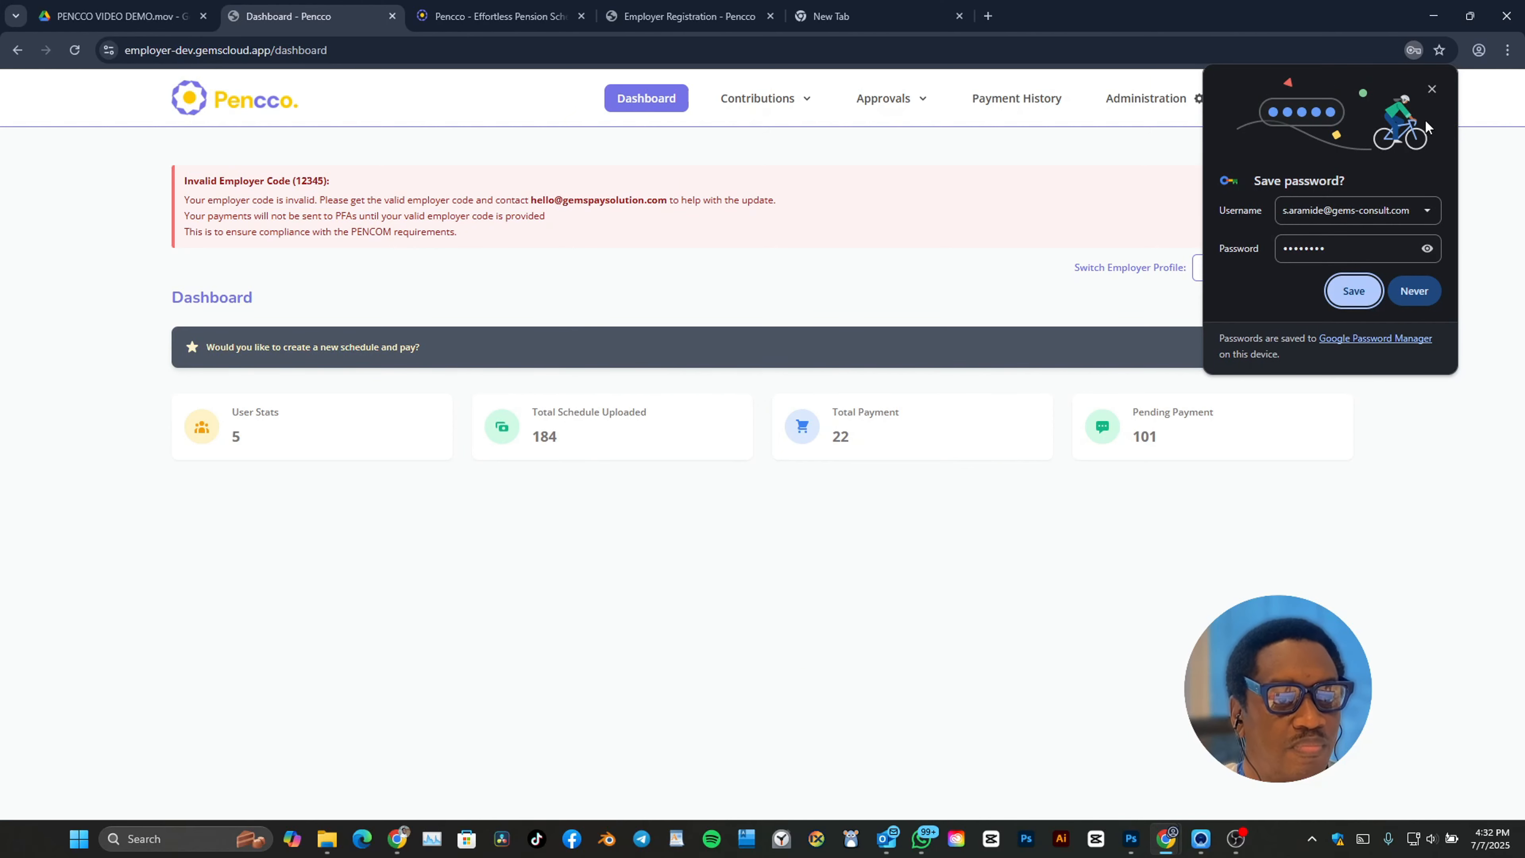
Step: Dismiss the offer to save the password and start creating a new contribution schedule
{"action": "left_click", "coordinate": [1434, 89]}
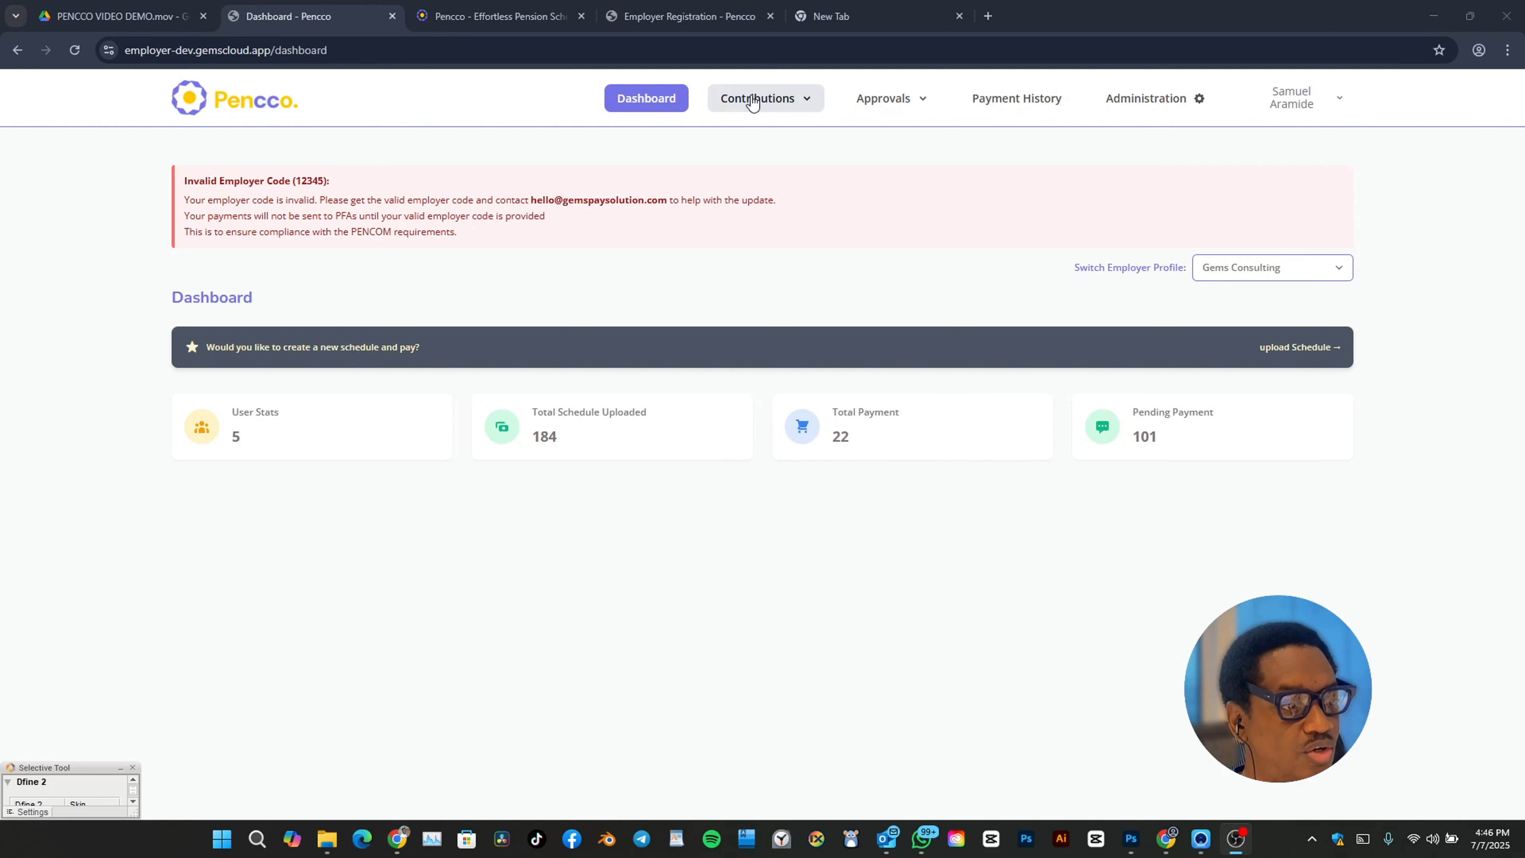
{"action": "left_click", "coordinate": [753, 100]}
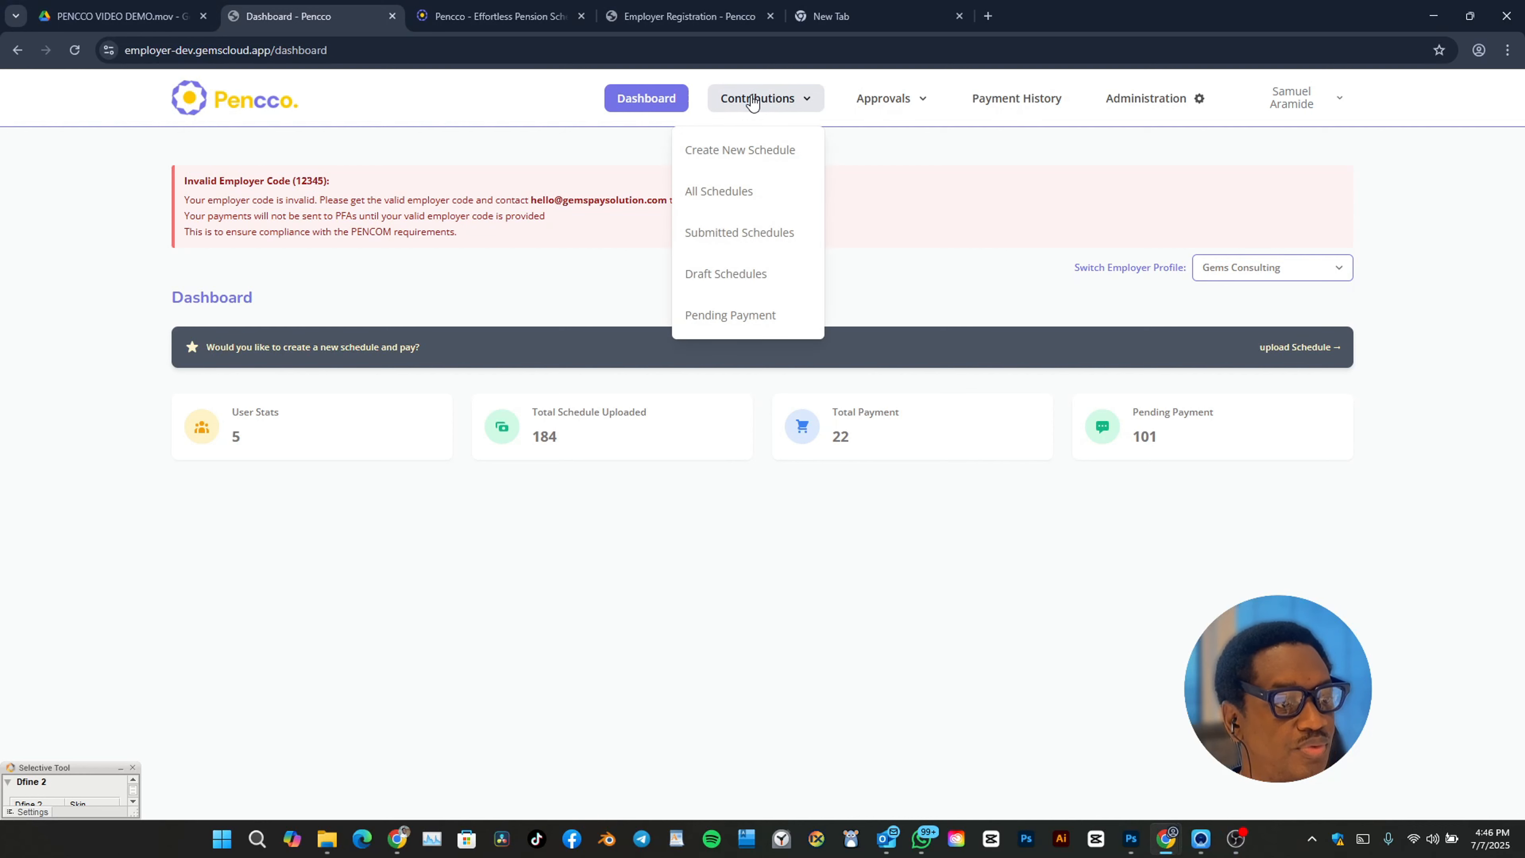
{"action": "left_click", "coordinate": [733, 152]}
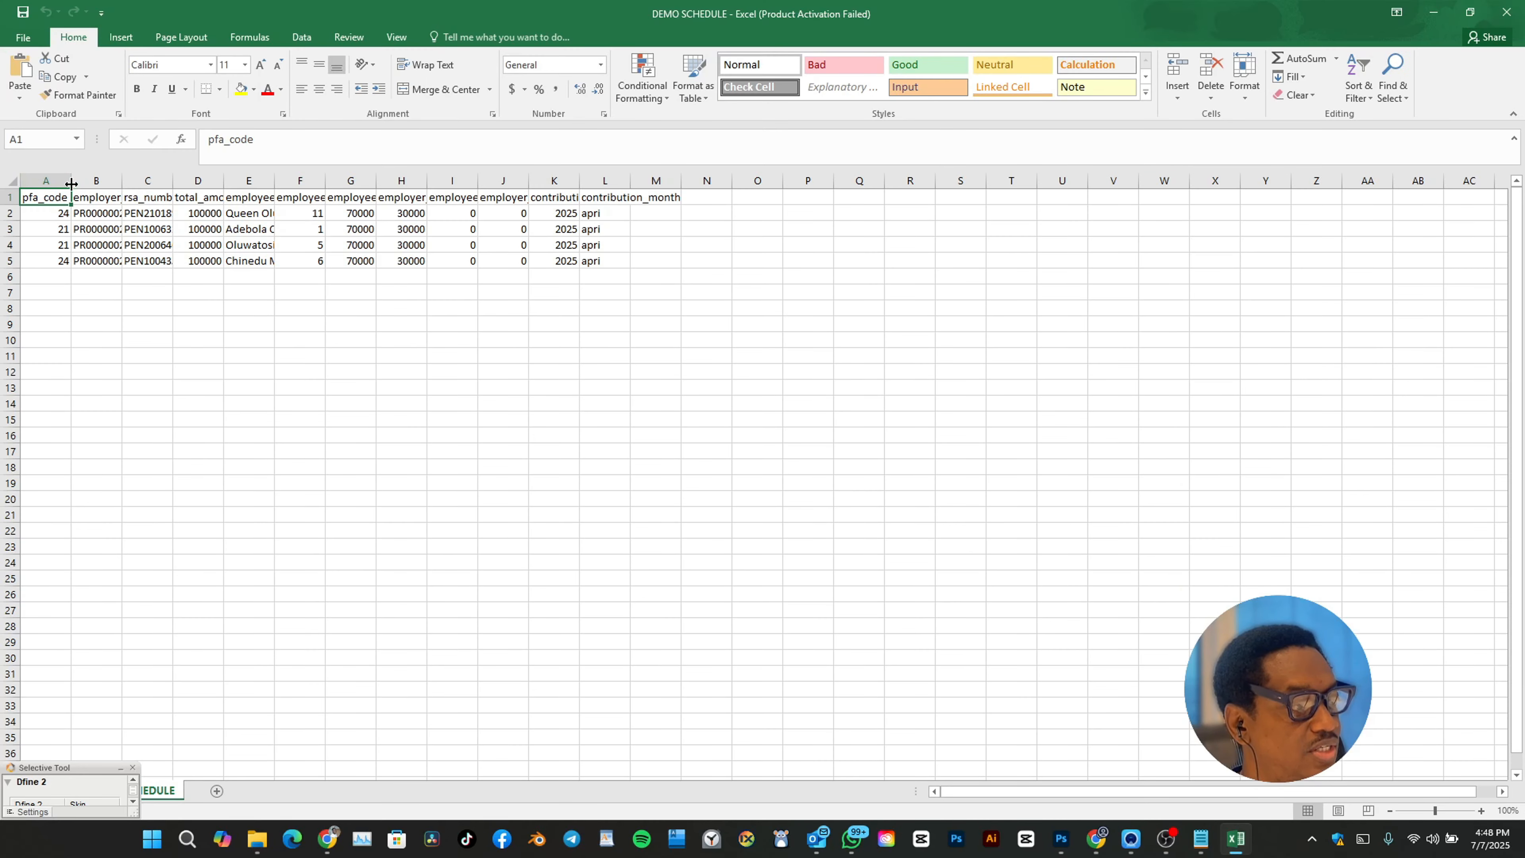
Step: Widen columns A through D of the DEMO SCHEDULE sheet so the headers and RSA numbers fit
{"action": "left_click_drag", "start_coordinate": [71, 183], "coordinate": [306, 179]}
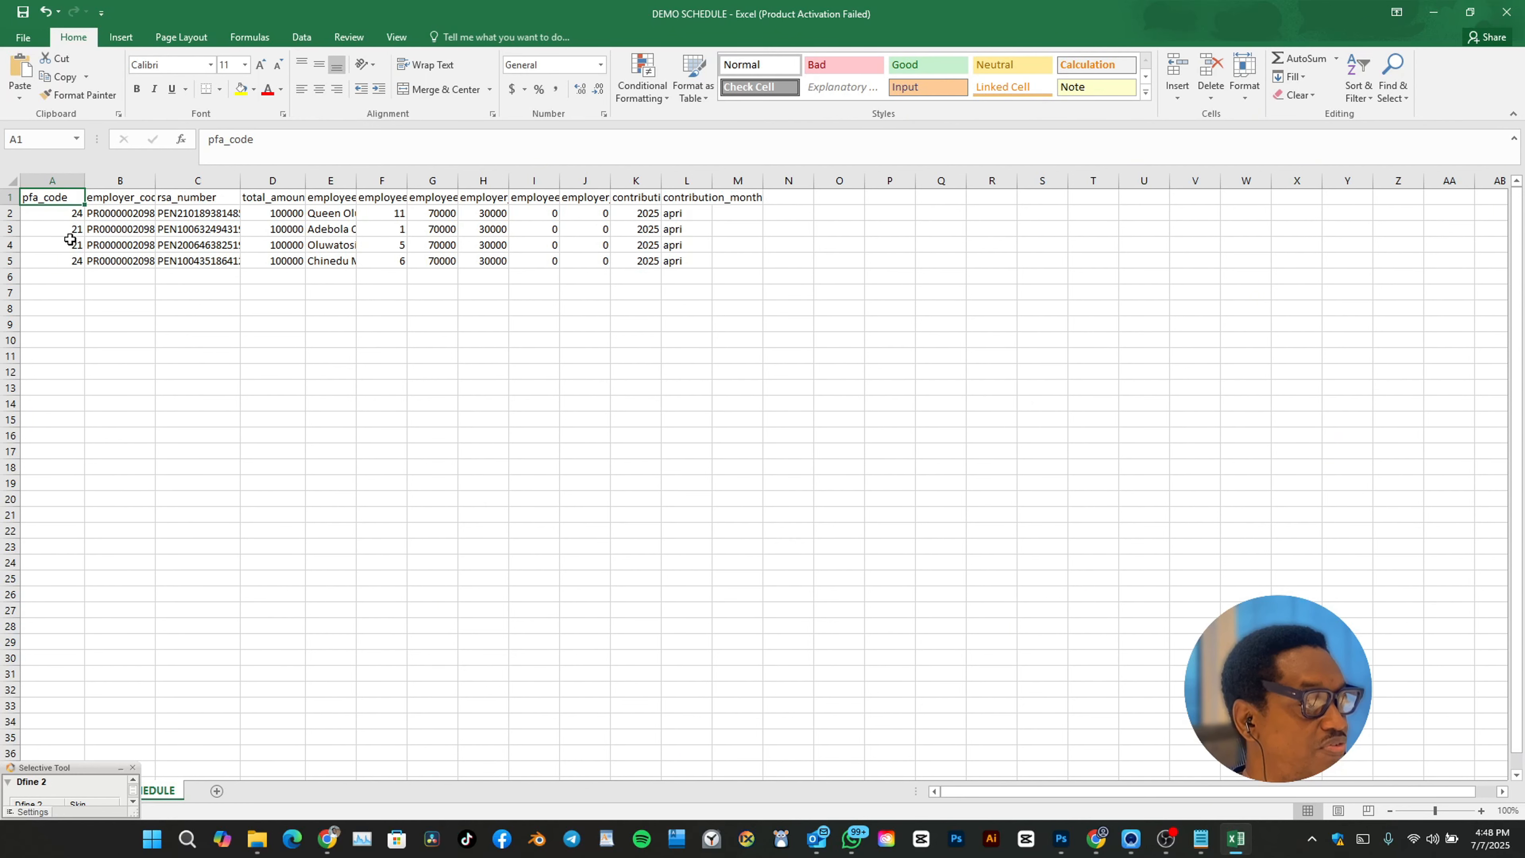
{"action": "left_click_drag", "start_coordinate": [155, 180], "coordinate": [189, 186]}
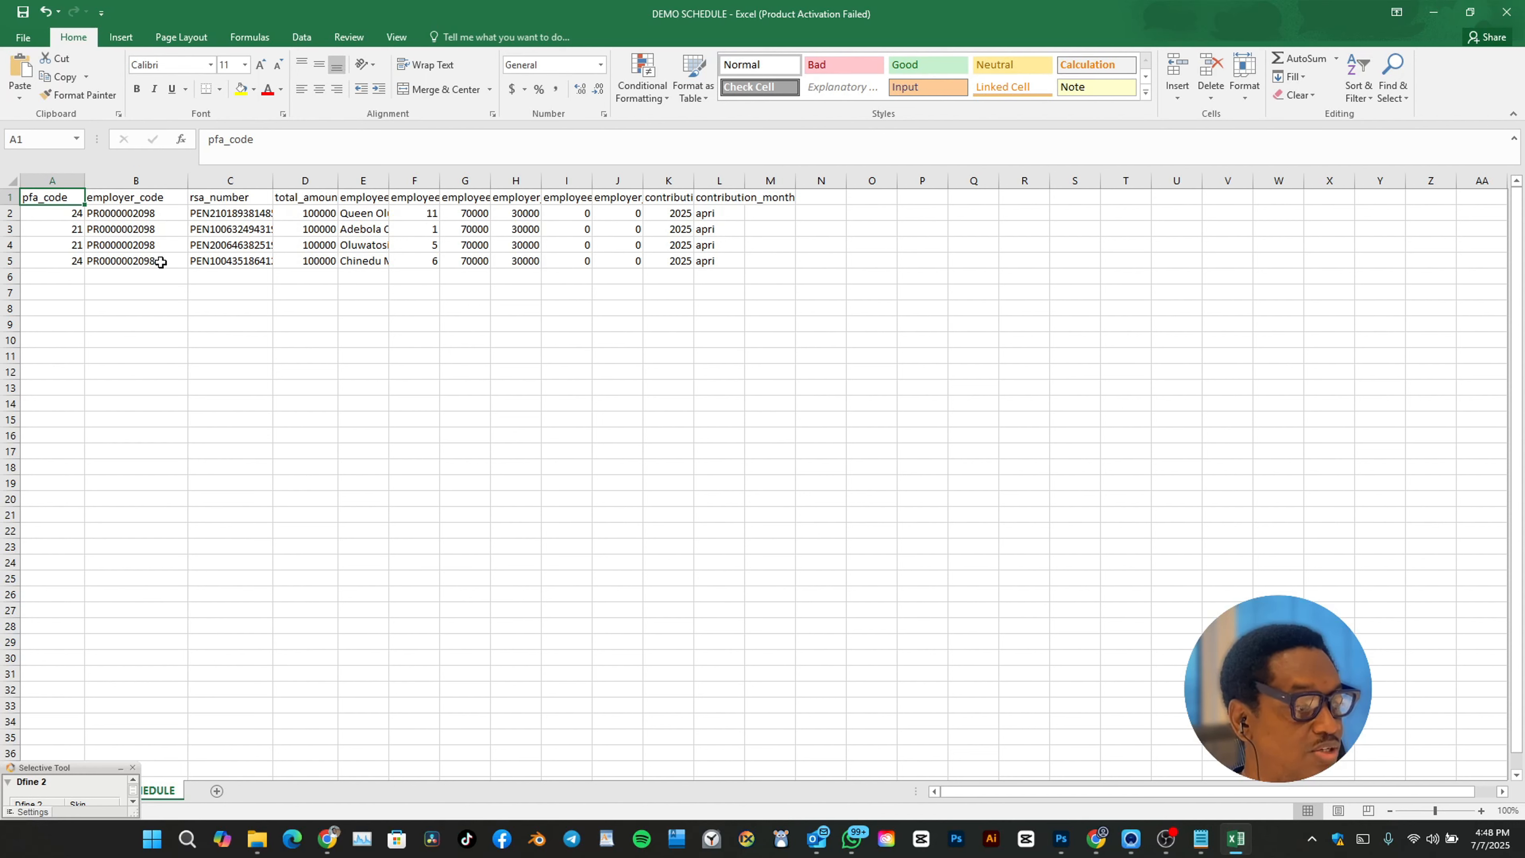
{"action": "left_click", "coordinate": [144, 175]}
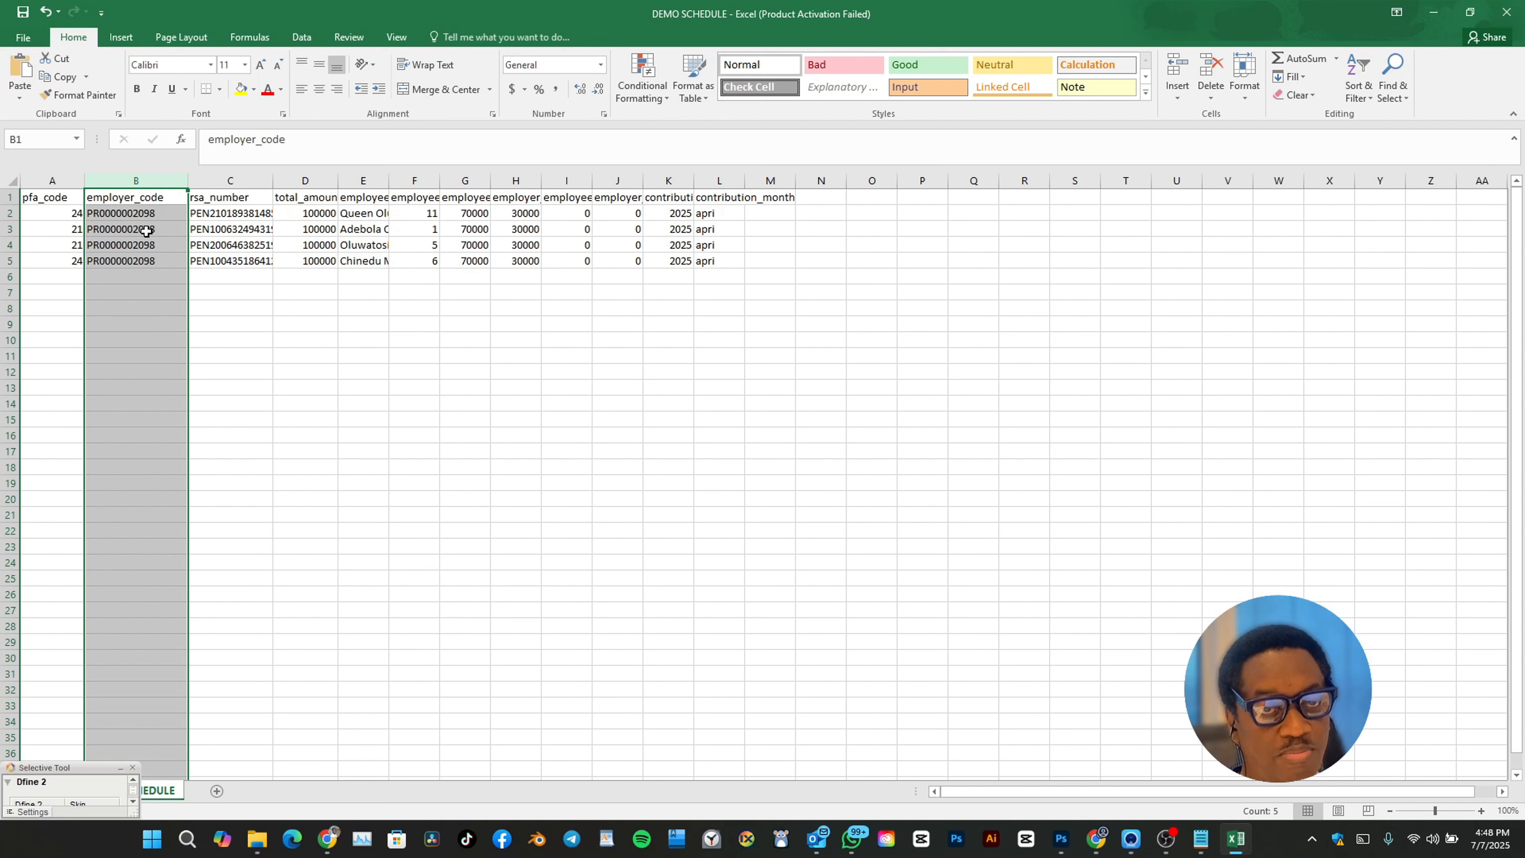
{"action": "left_click", "coordinate": [231, 180]}
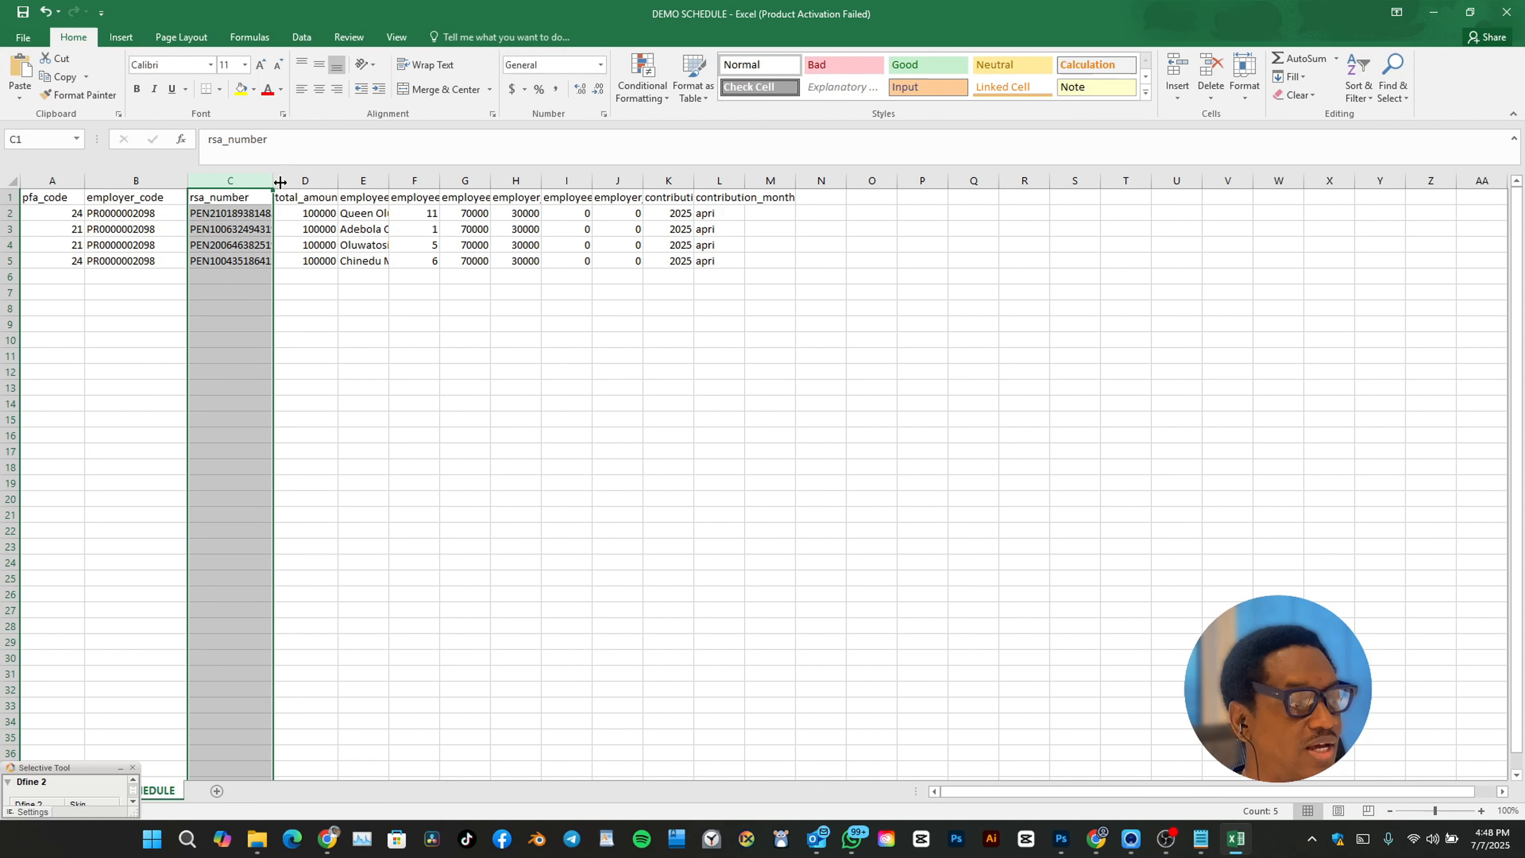
{"action": "left_click_drag", "start_coordinate": [281, 182], "coordinate": [288, 182]}
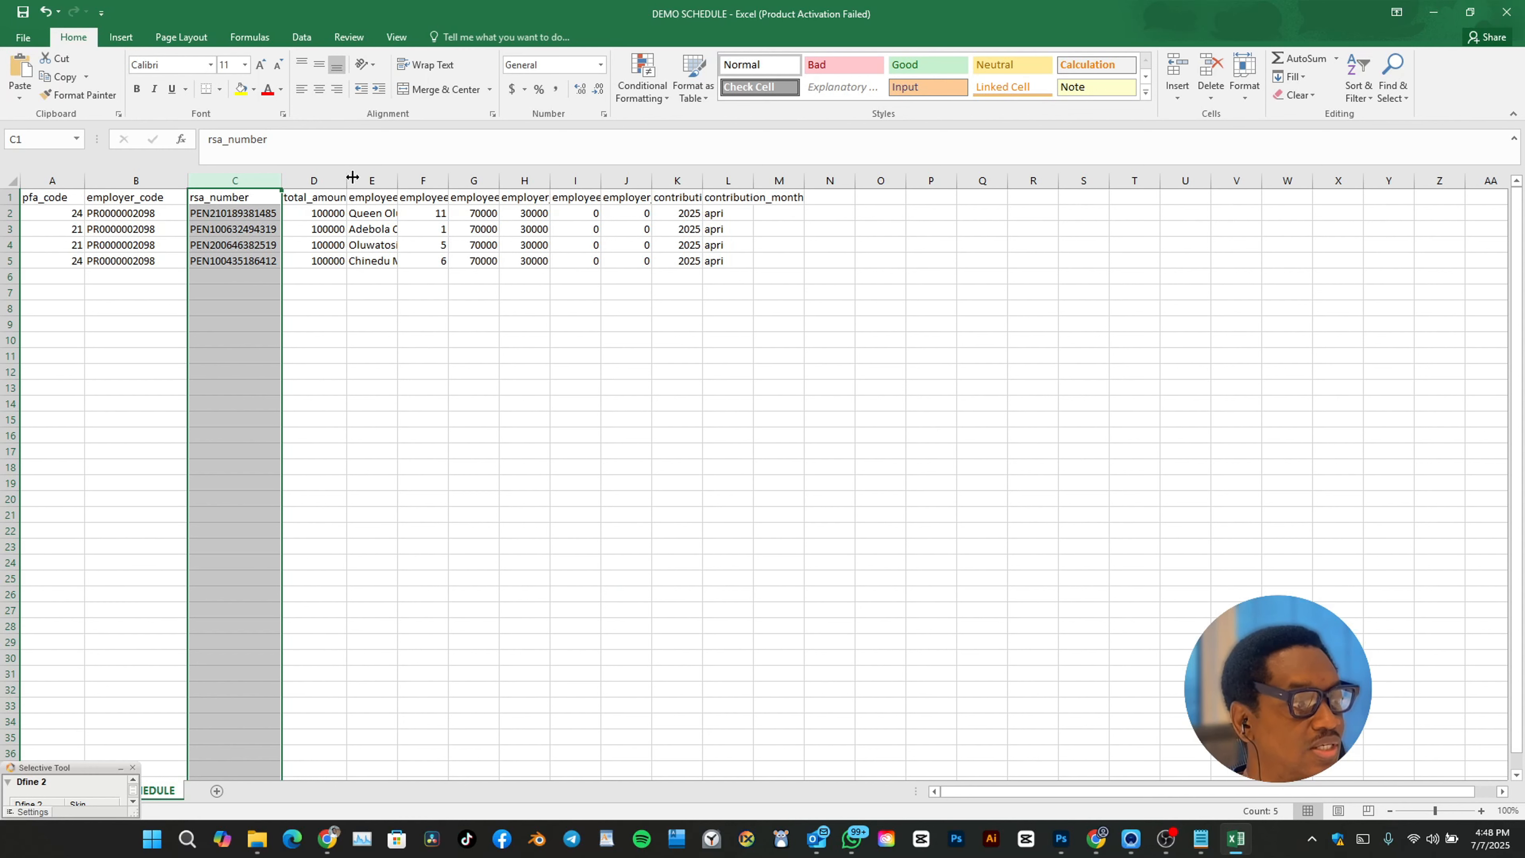
{"action": "left_click_drag", "start_coordinate": [345, 180], "coordinate": [383, 180]}
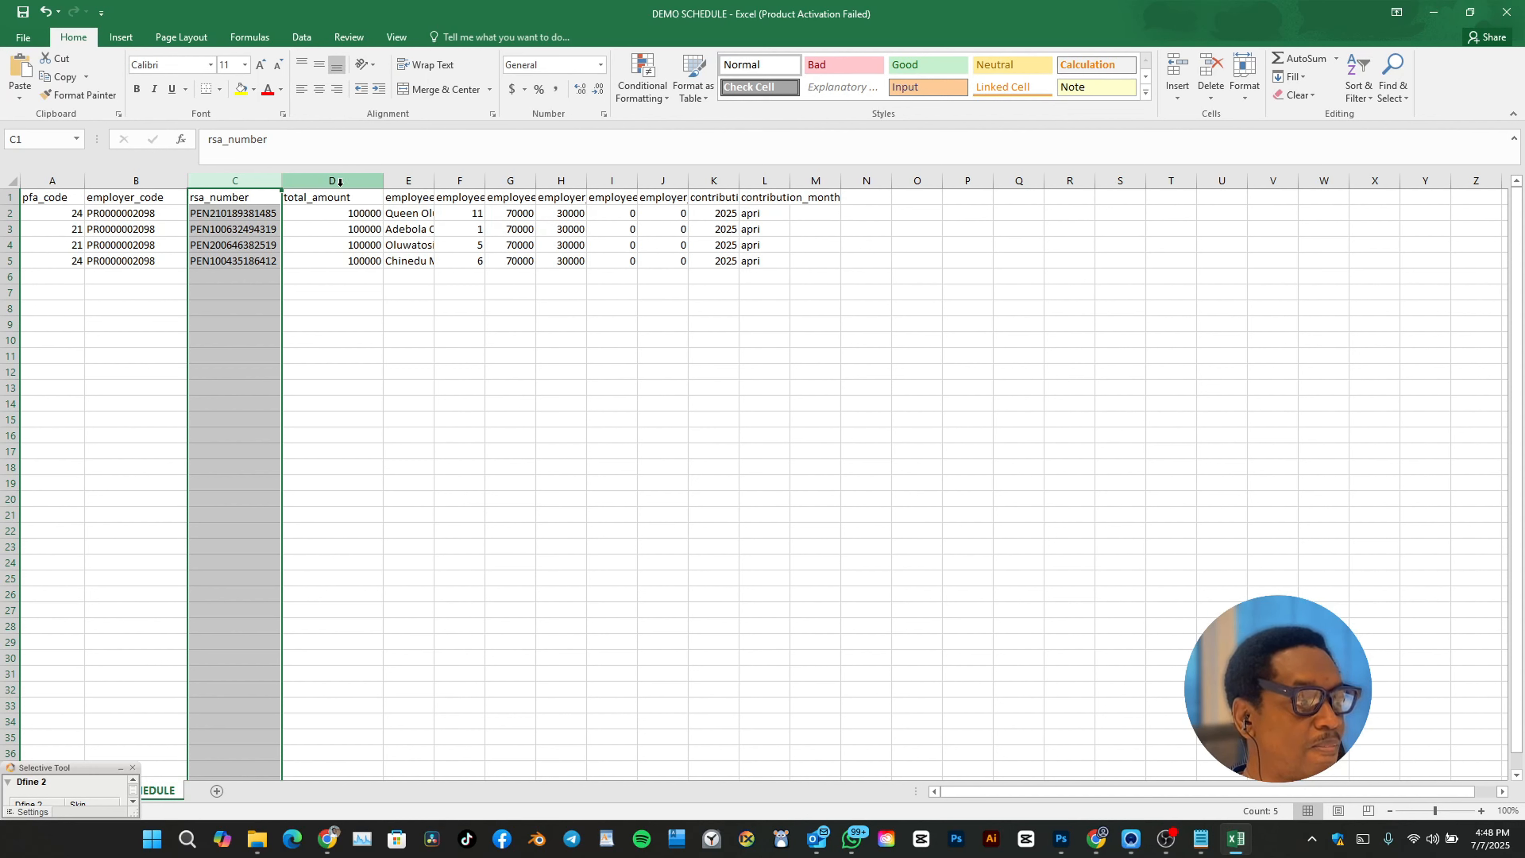
Step: Widen columns E through K, from employee_name to the contribution year, to show more of their headers and contents
{"action": "left_click", "coordinate": [423, 178]}
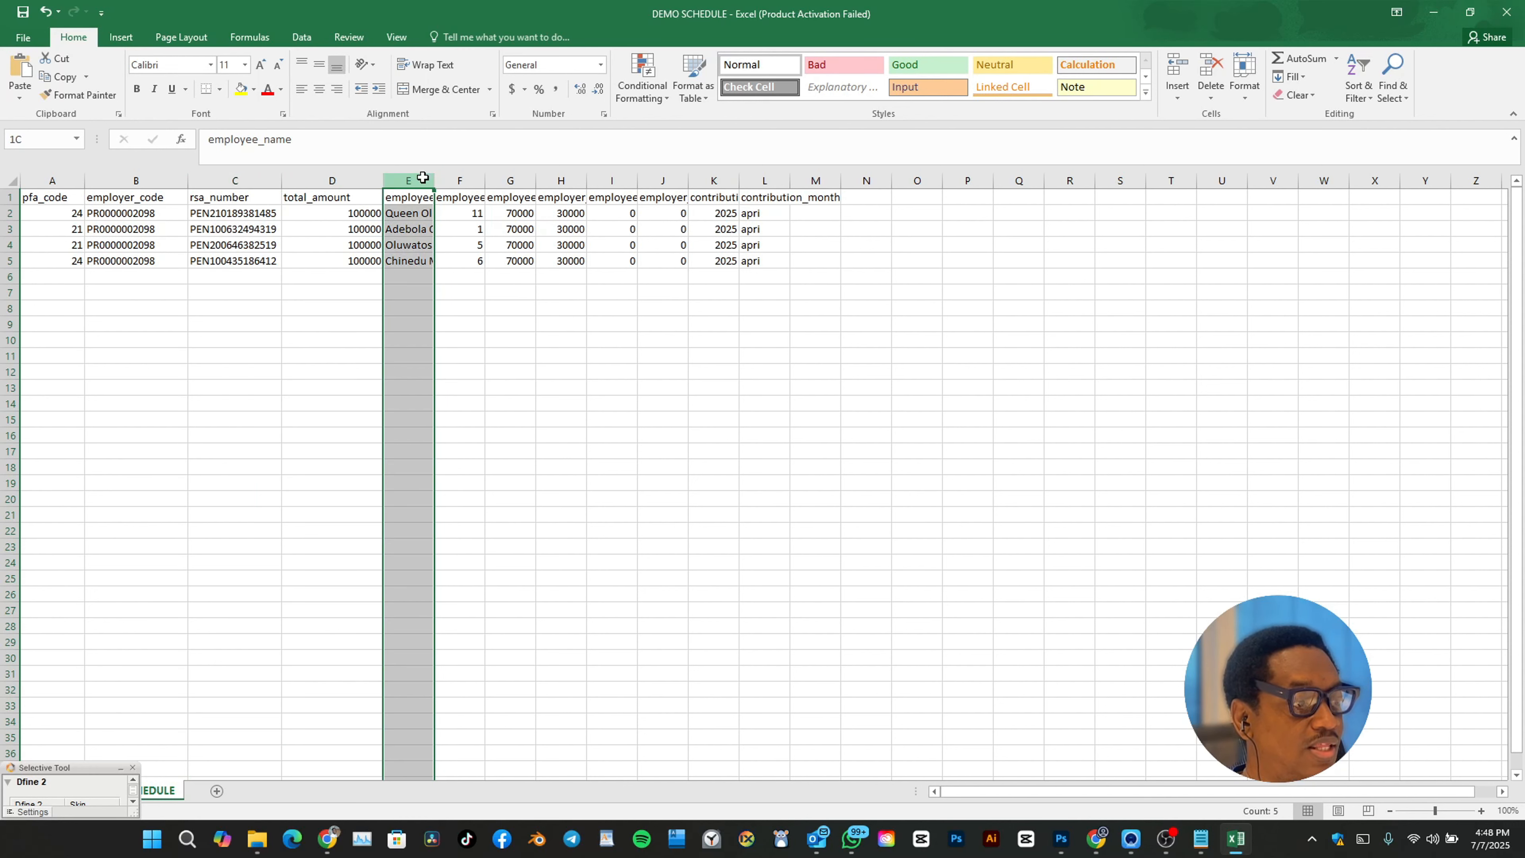
{"action": "left_click_drag", "start_coordinate": [435, 179], "coordinate": [642, 180]}
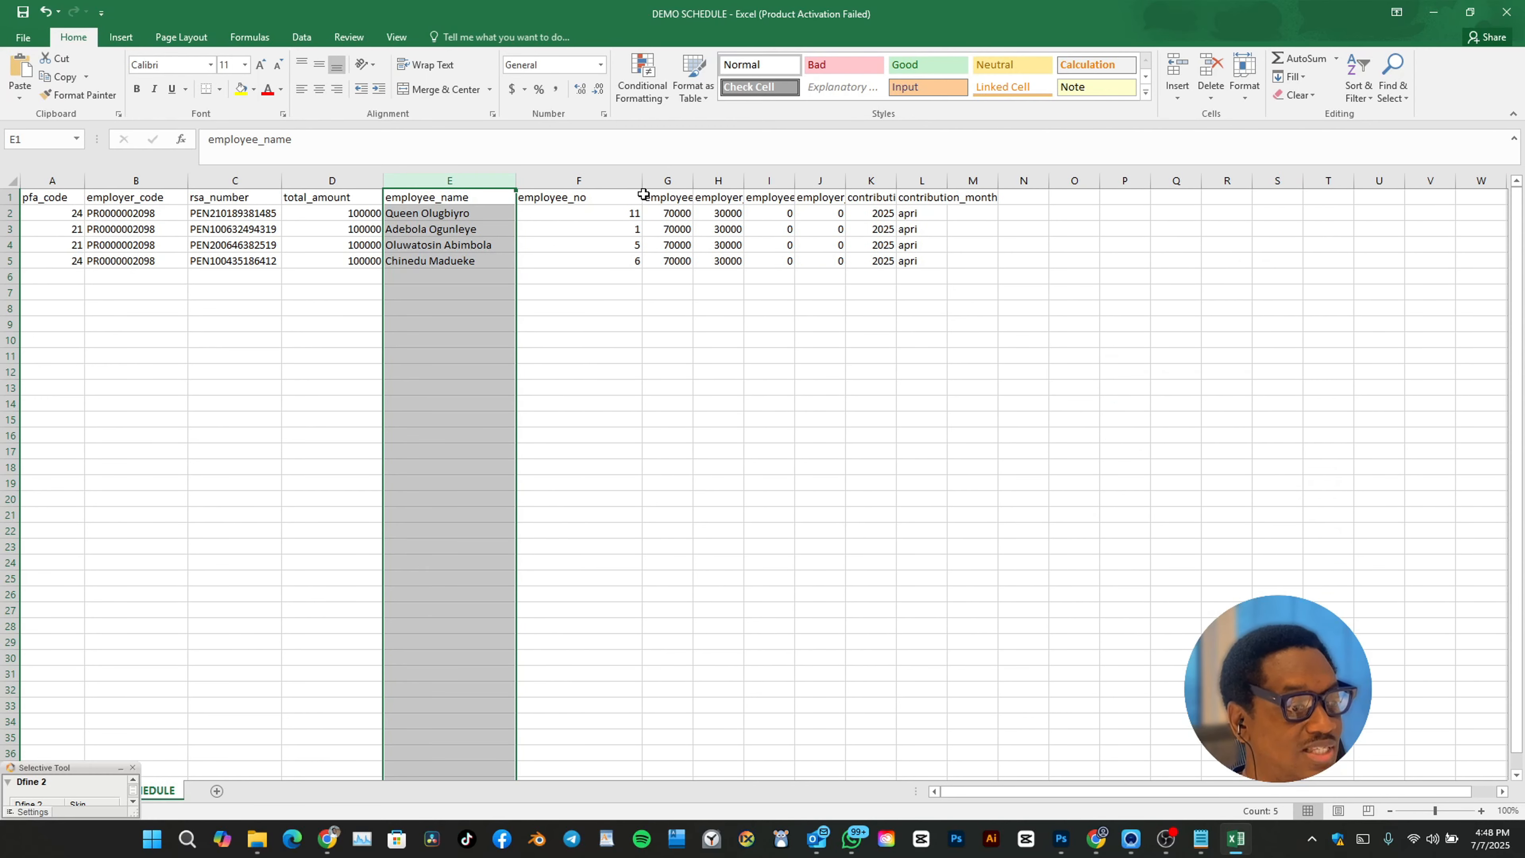
{"action": "left_click_drag", "start_coordinate": [640, 179], "coordinate": [599, 203]}
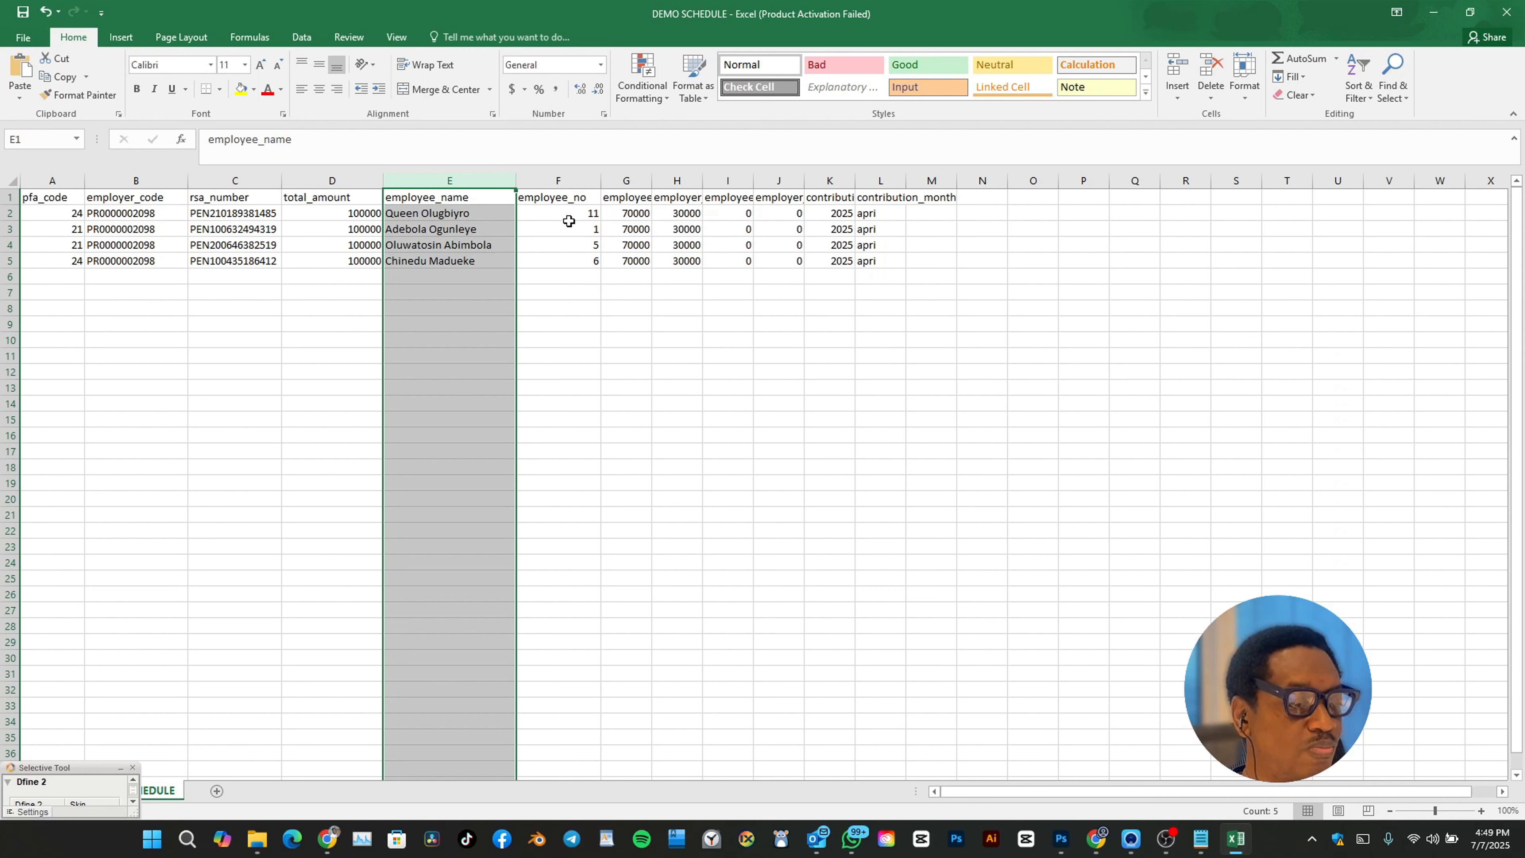
{"action": "left_click_drag", "start_coordinate": [651, 187], "coordinate": [786, 190]}
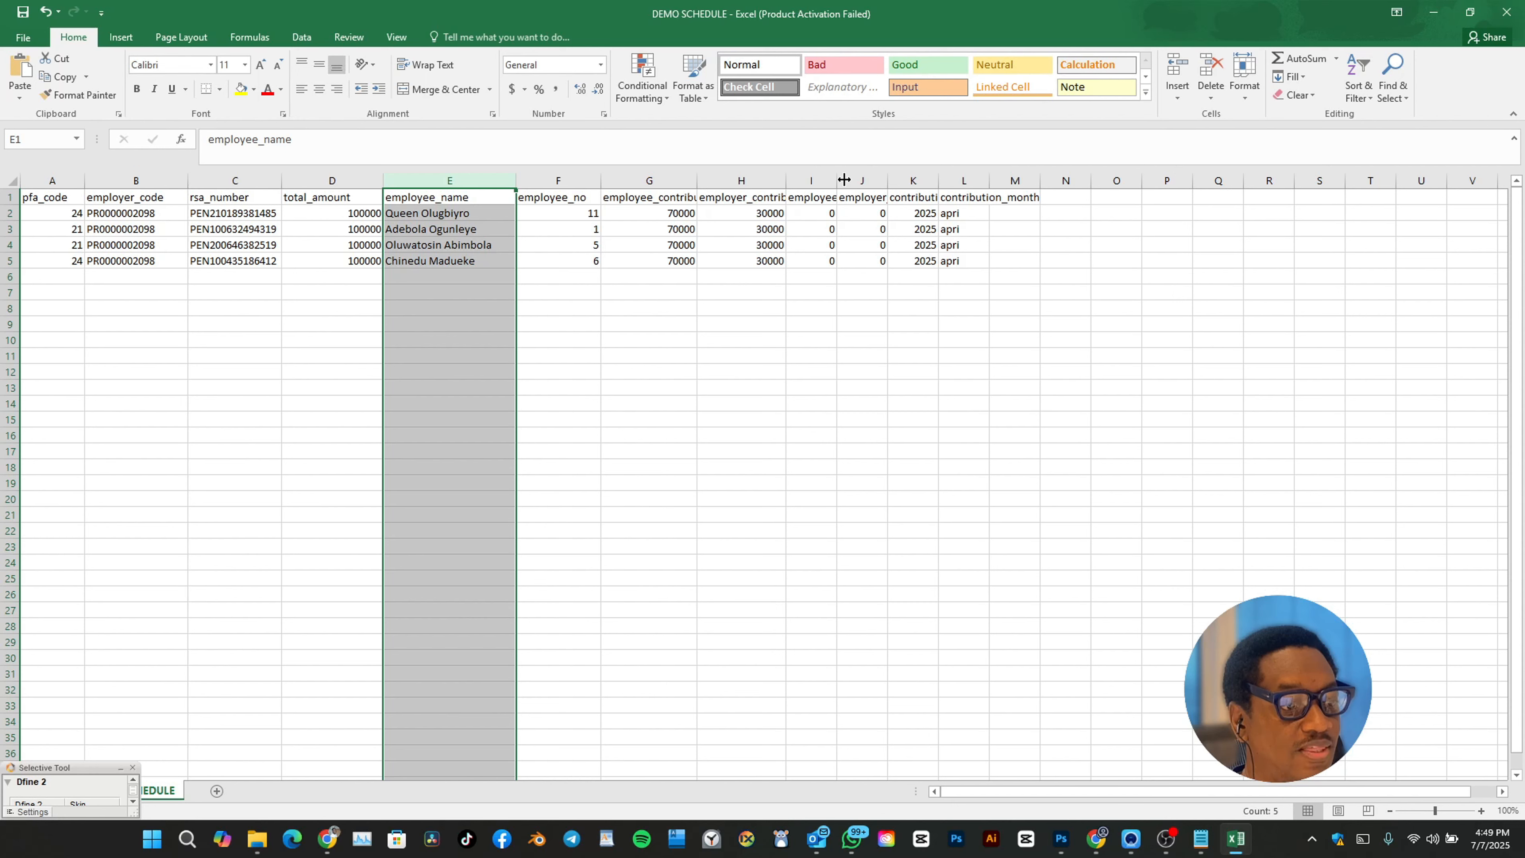
{"action": "left_click_drag", "start_coordinate": [838, 184], "coordinate": [866, 184]}
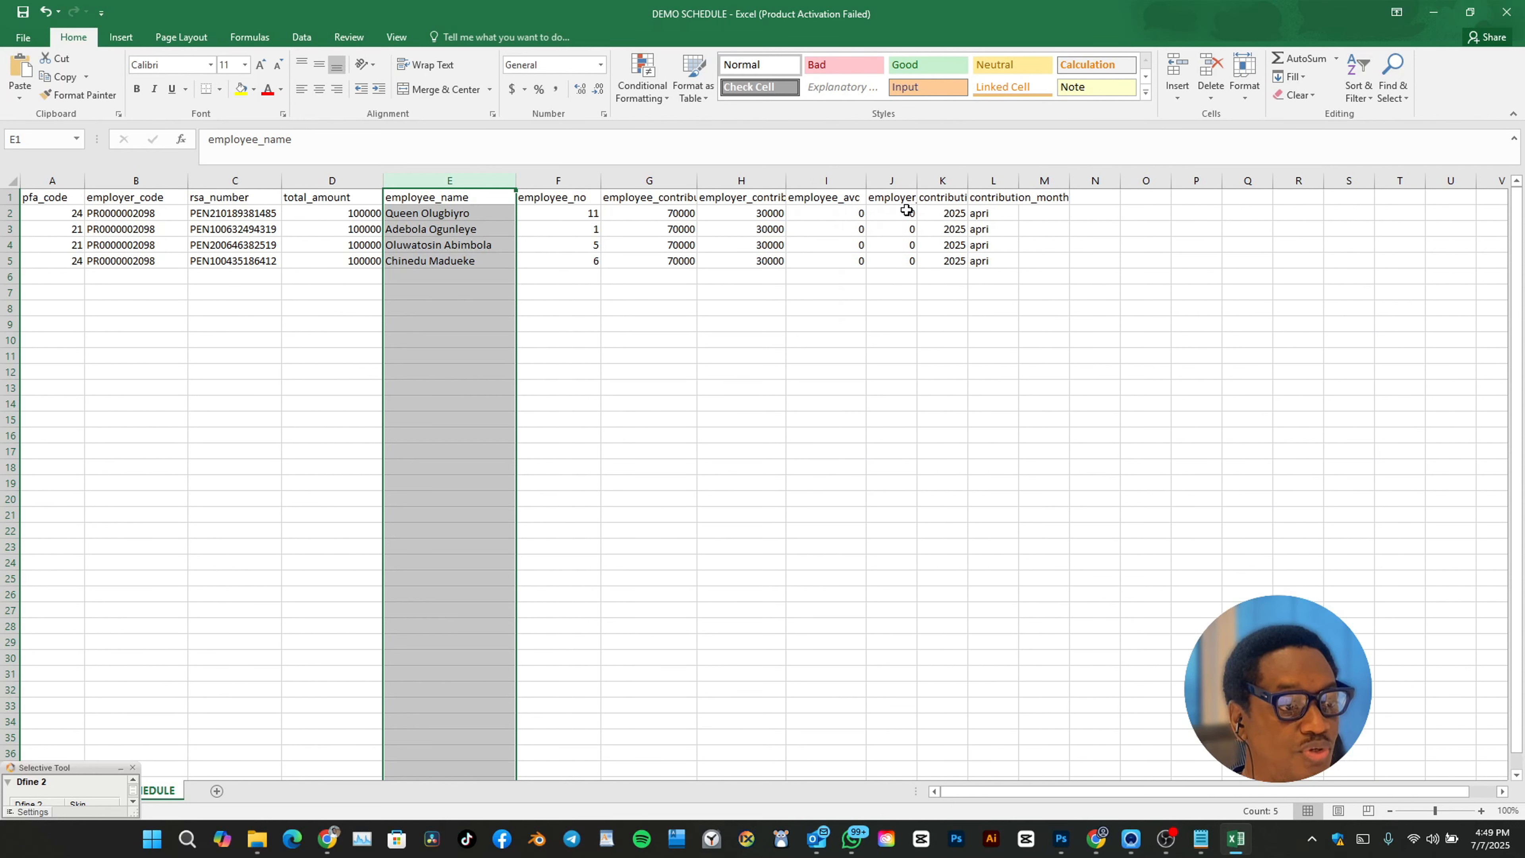
{"action": "left_click_drag", "start_coordinate": [919, 180], "coordinate": [944, 179]}
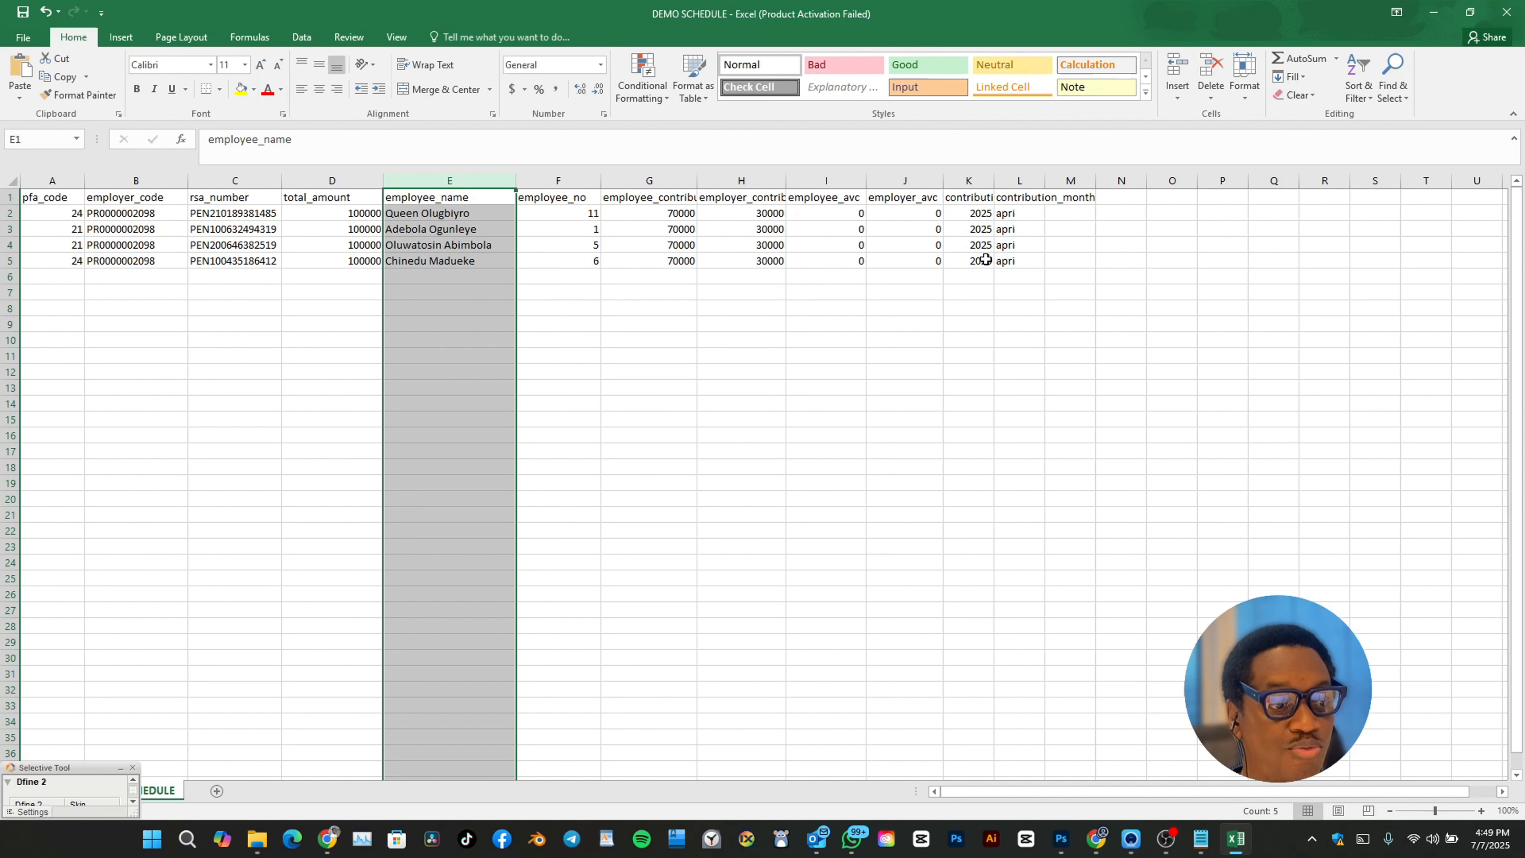
{"action": "left_click_drag", "start_coordinate": [997, 186], "coordinate": [1018, 196]}
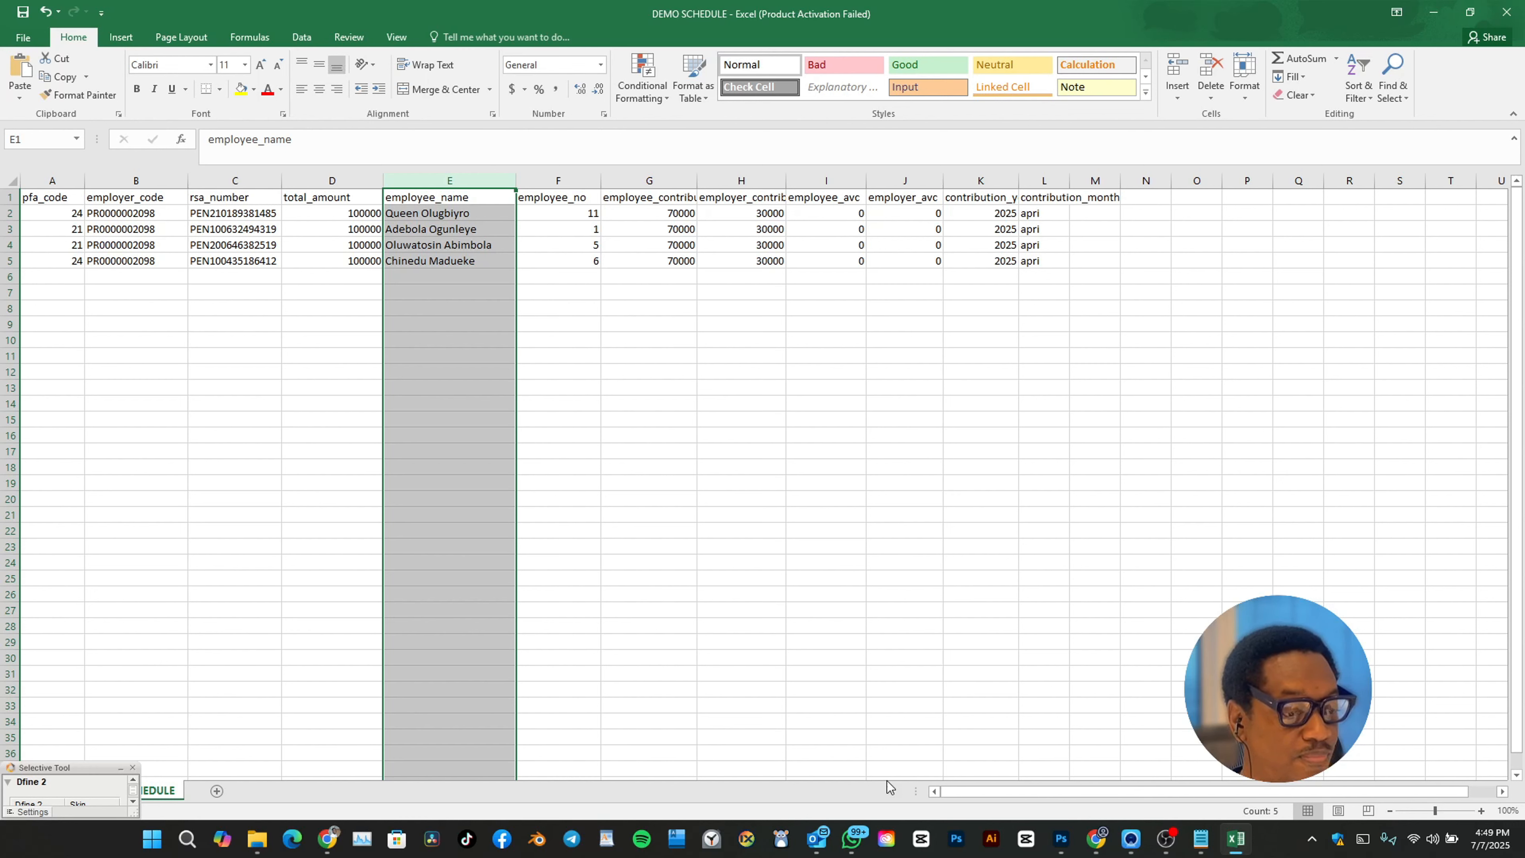
Step: Switch back to Pencco's New Schedule page and import DEMO SCHEDULE.csv from the Gemspay folder
{"action": "left_click", "coordinate": [1434, 12]}
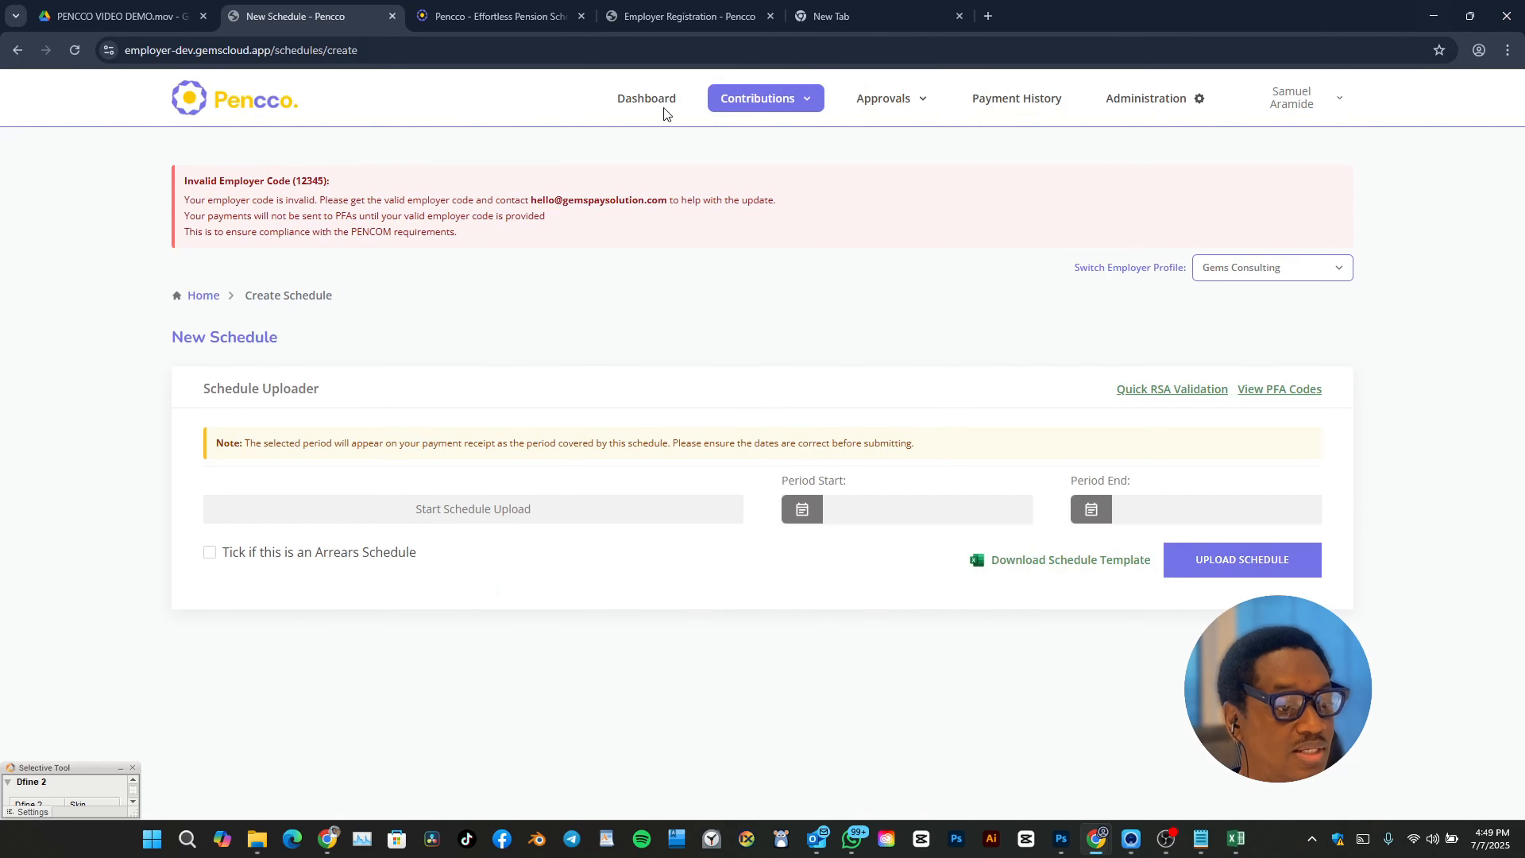
{"action": "left_click", "coordinate": [489, 513]}
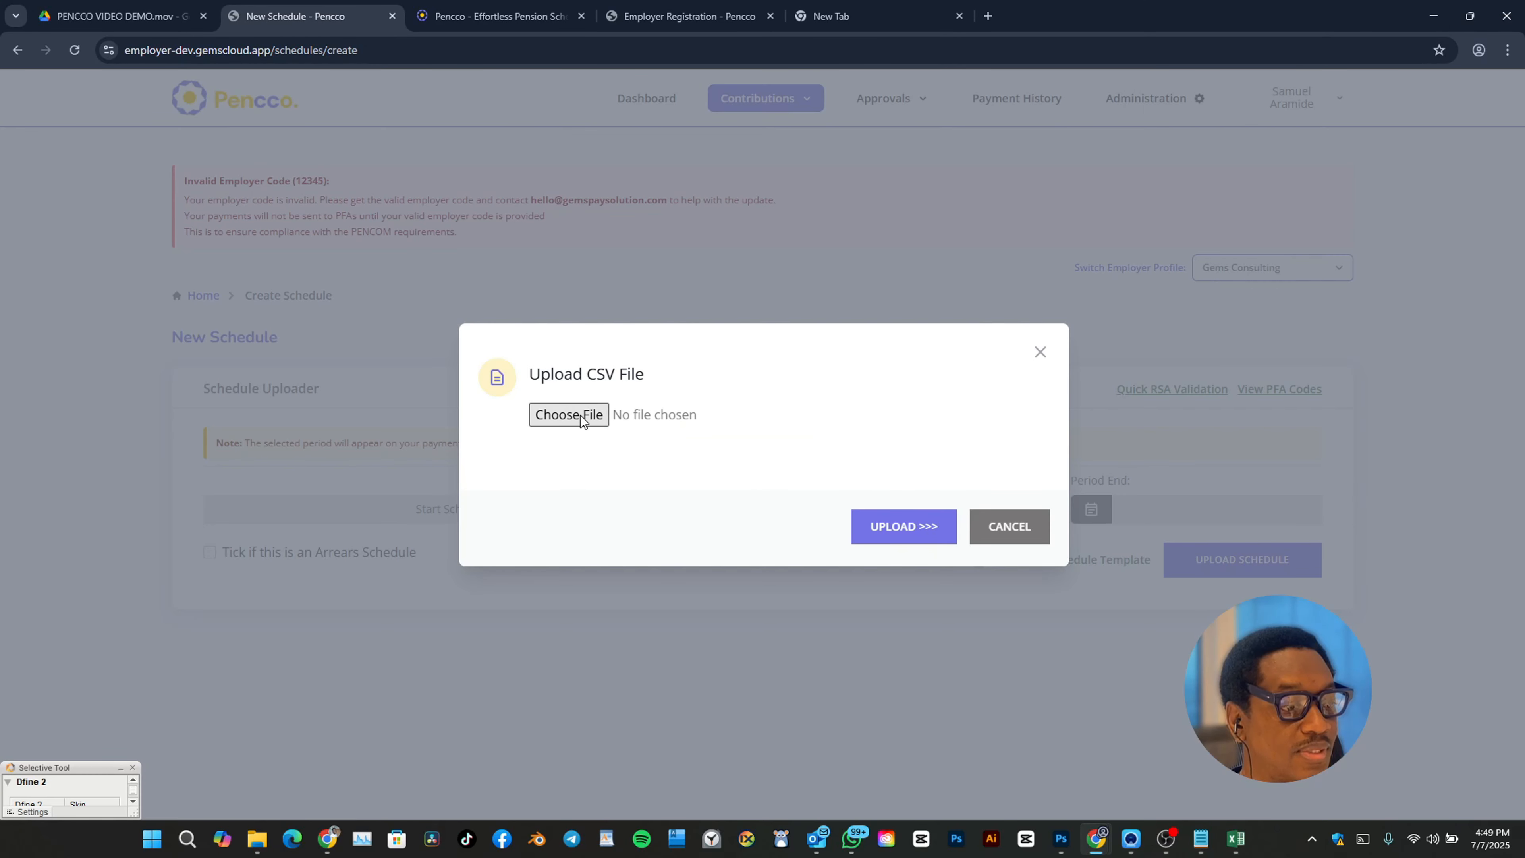
{"action": "left_click", "coordinate": [580, 417]}
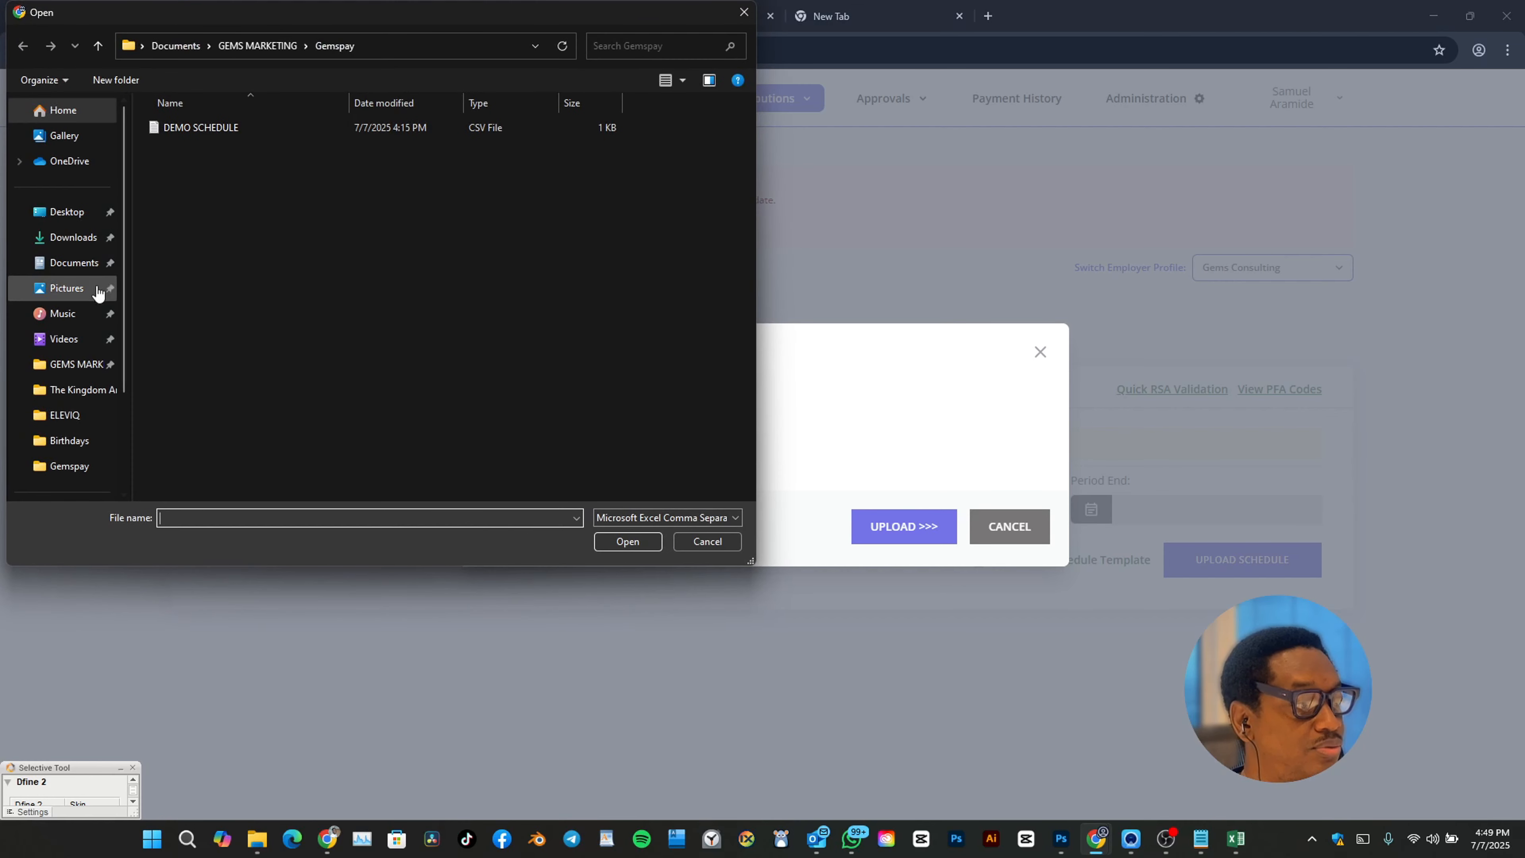
{"action": "left_click", "coordinate": [222, 132]}
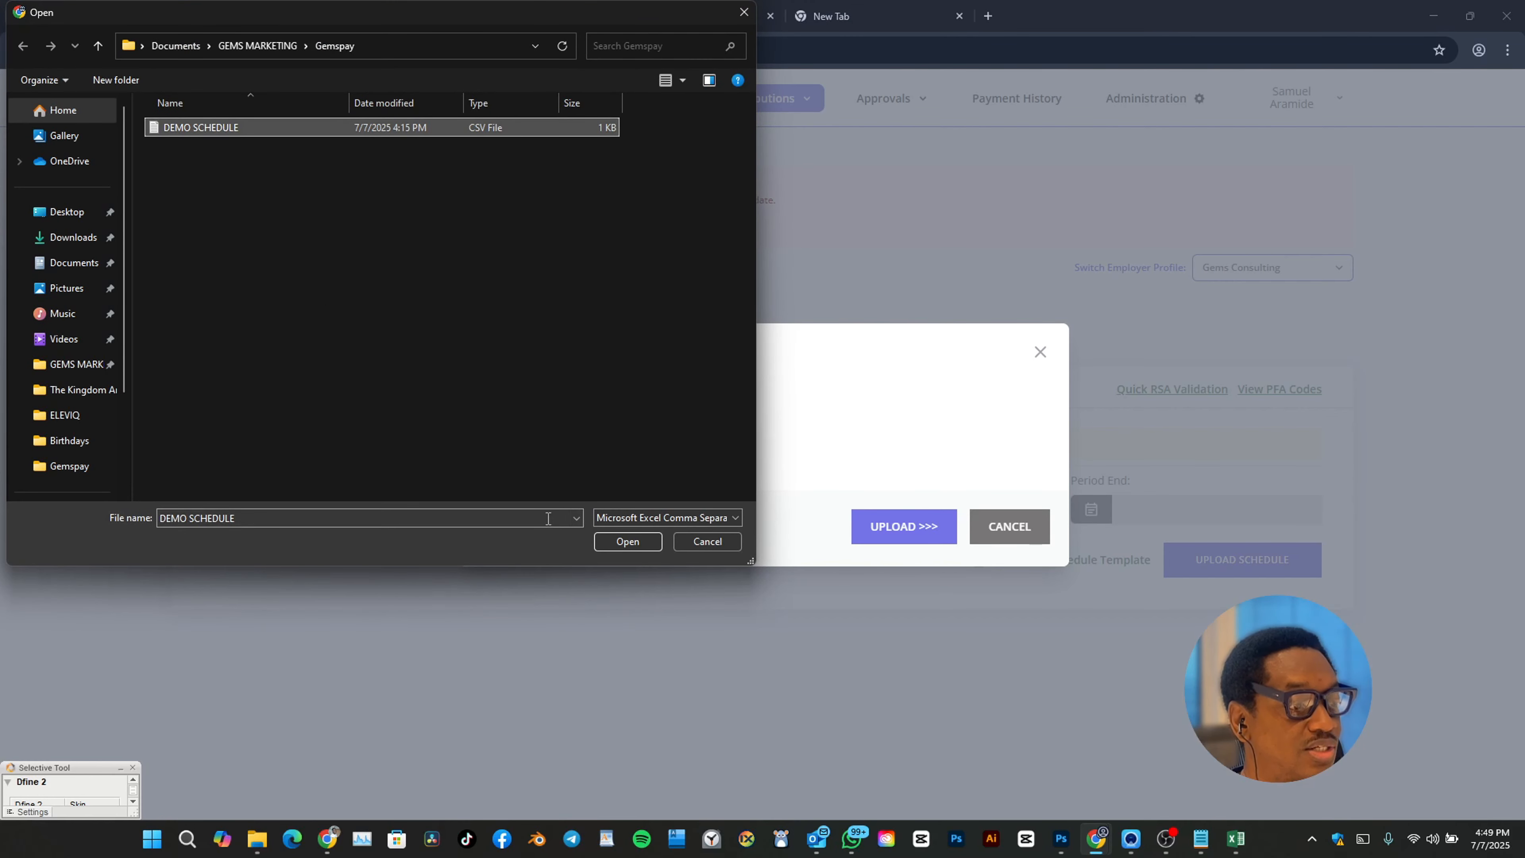
{"action": "left_click", "coordinate": [644, 542]}
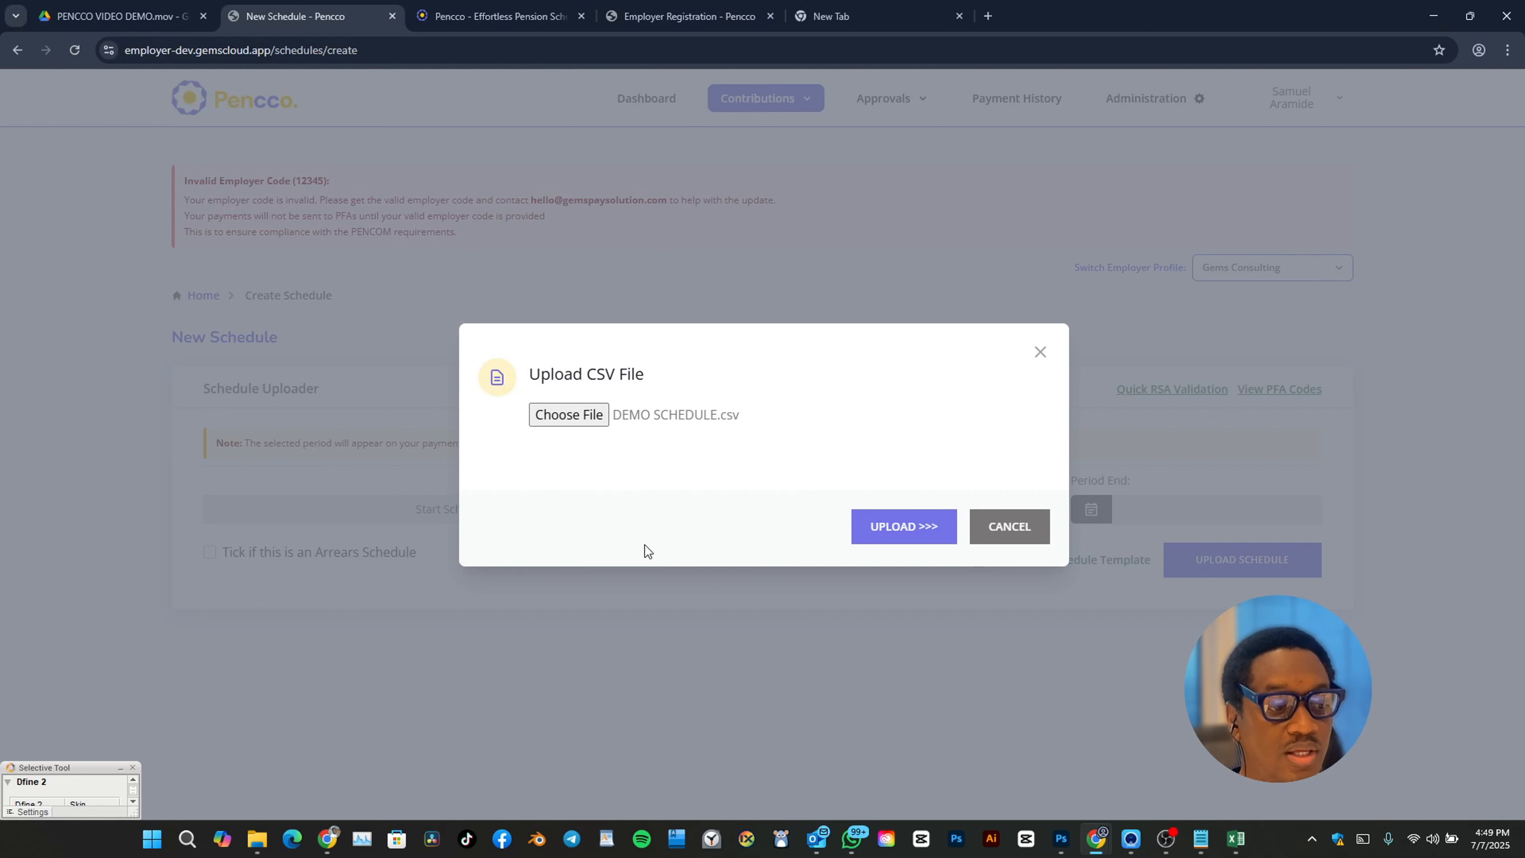
{"action": "left_click", "coordinate": [905, 527]}
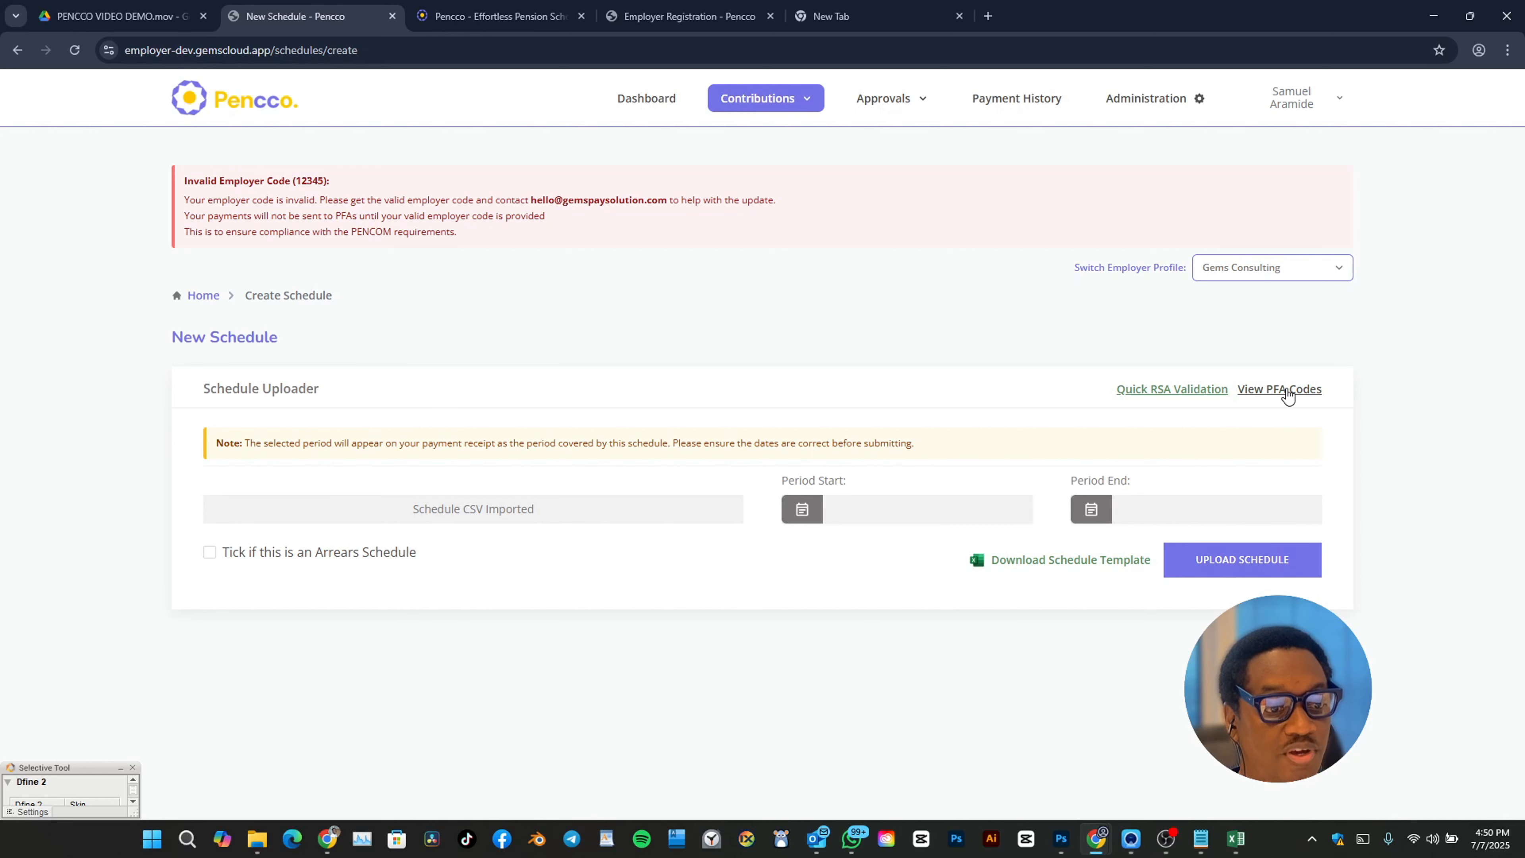
Step: Look through the list of PFA codes for the pension fund administrators and close it
{"action": "left_click", "coordinate": [1287, 394]}
{"action": "scroll", "coordinate": [916, 325], "scroll_direction": "down", "scroll_amount": 8}
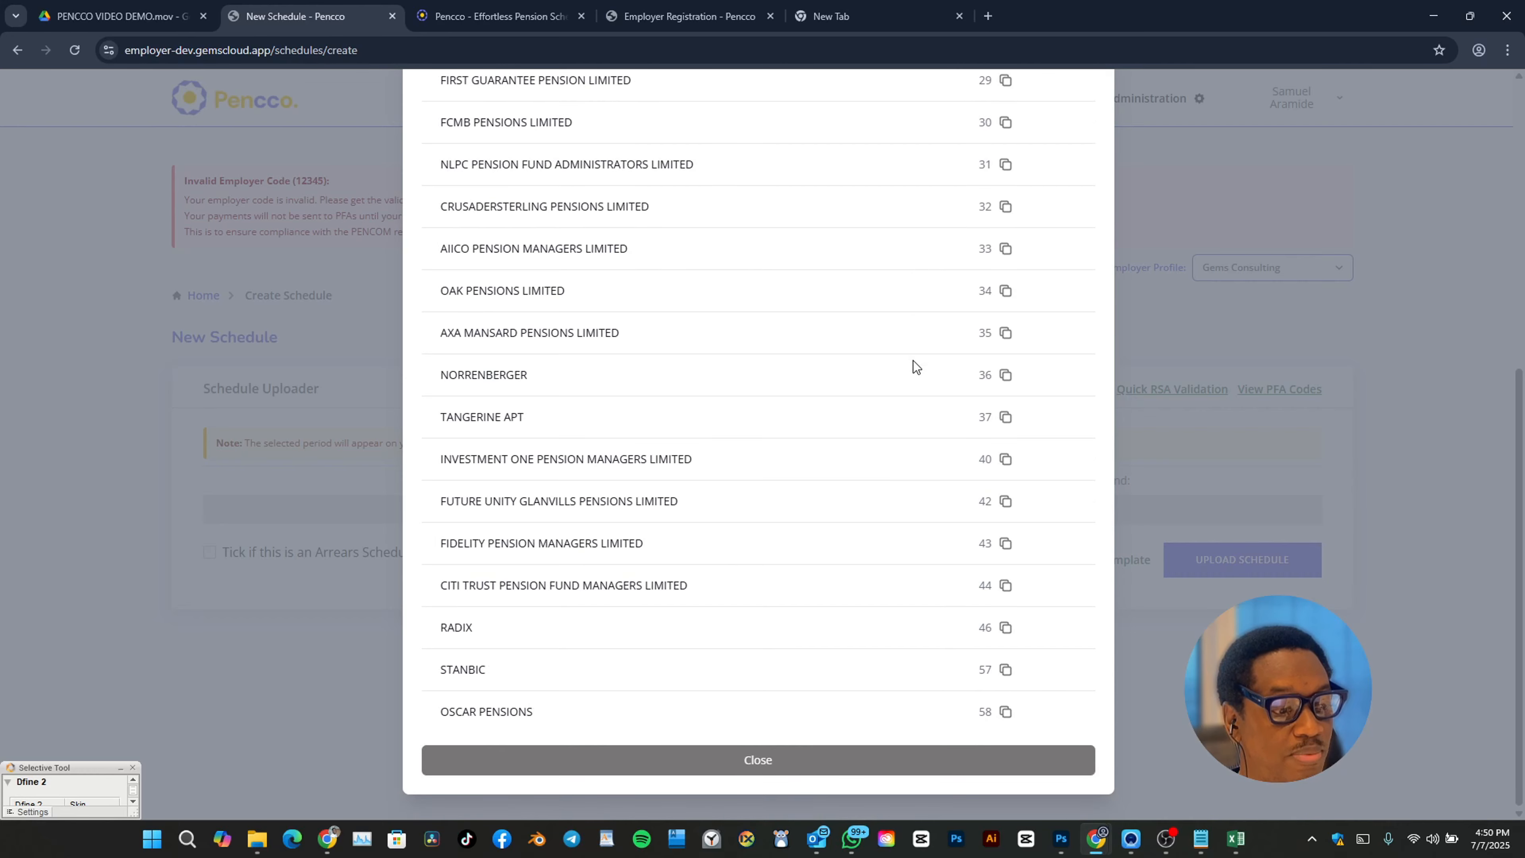
{"action": "scroll", "coordinate": [913, 364], "scroll_direction": "up", "scroll_amount": 6}
{"action": "scroll", "coordinate": [910, 365], "scroll_direction": "down", "scroll_amount": 3}
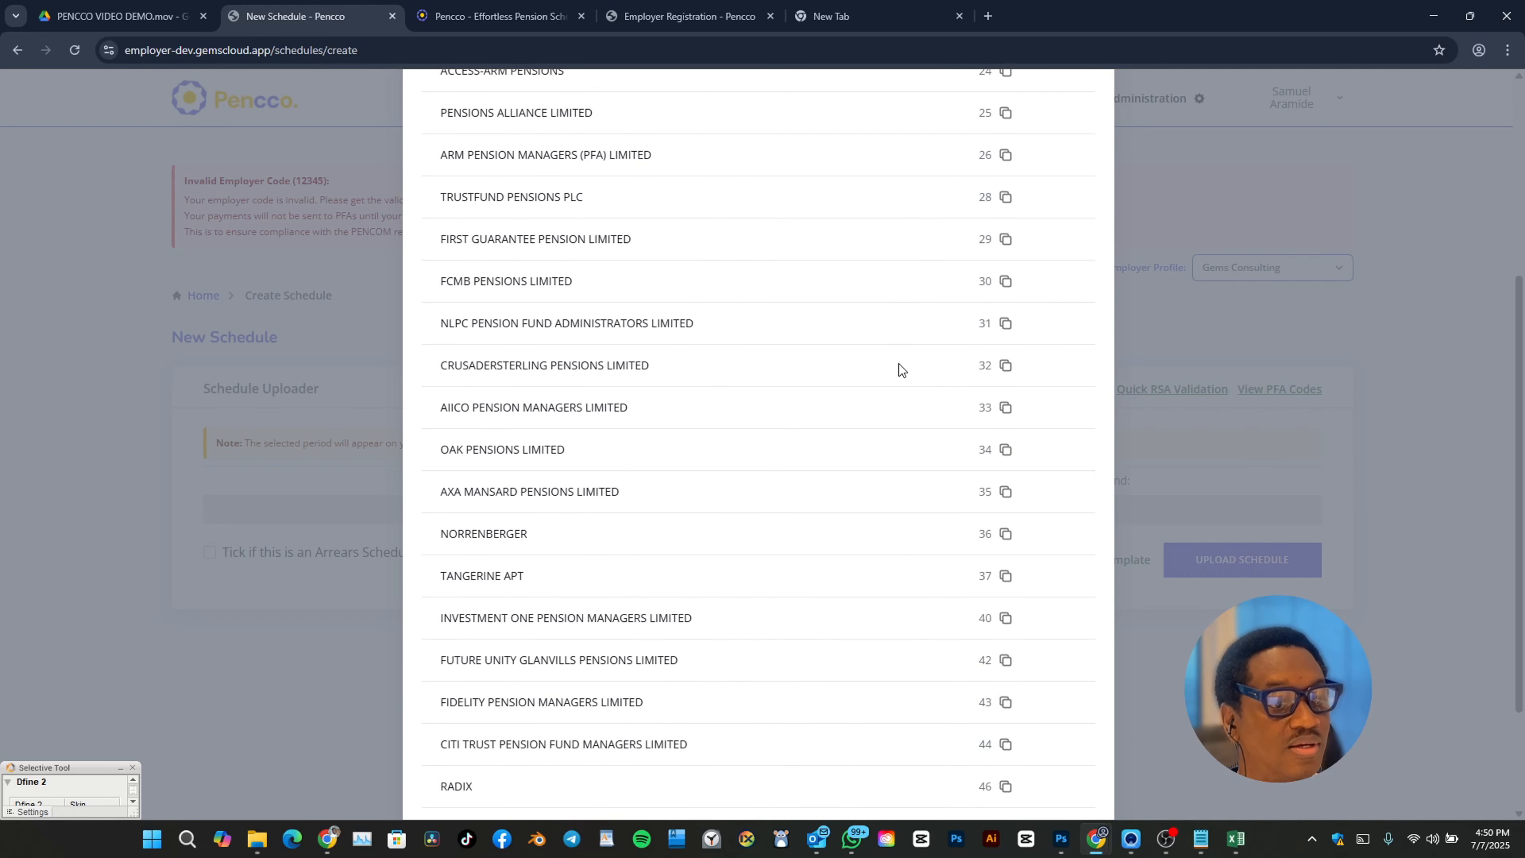
{"action": "scroll", "coordinate": [899, 364], "scroll_direction": "down", "scroll_amount": 5}
{"action": "left_click", "coordinate": [831, 755]}
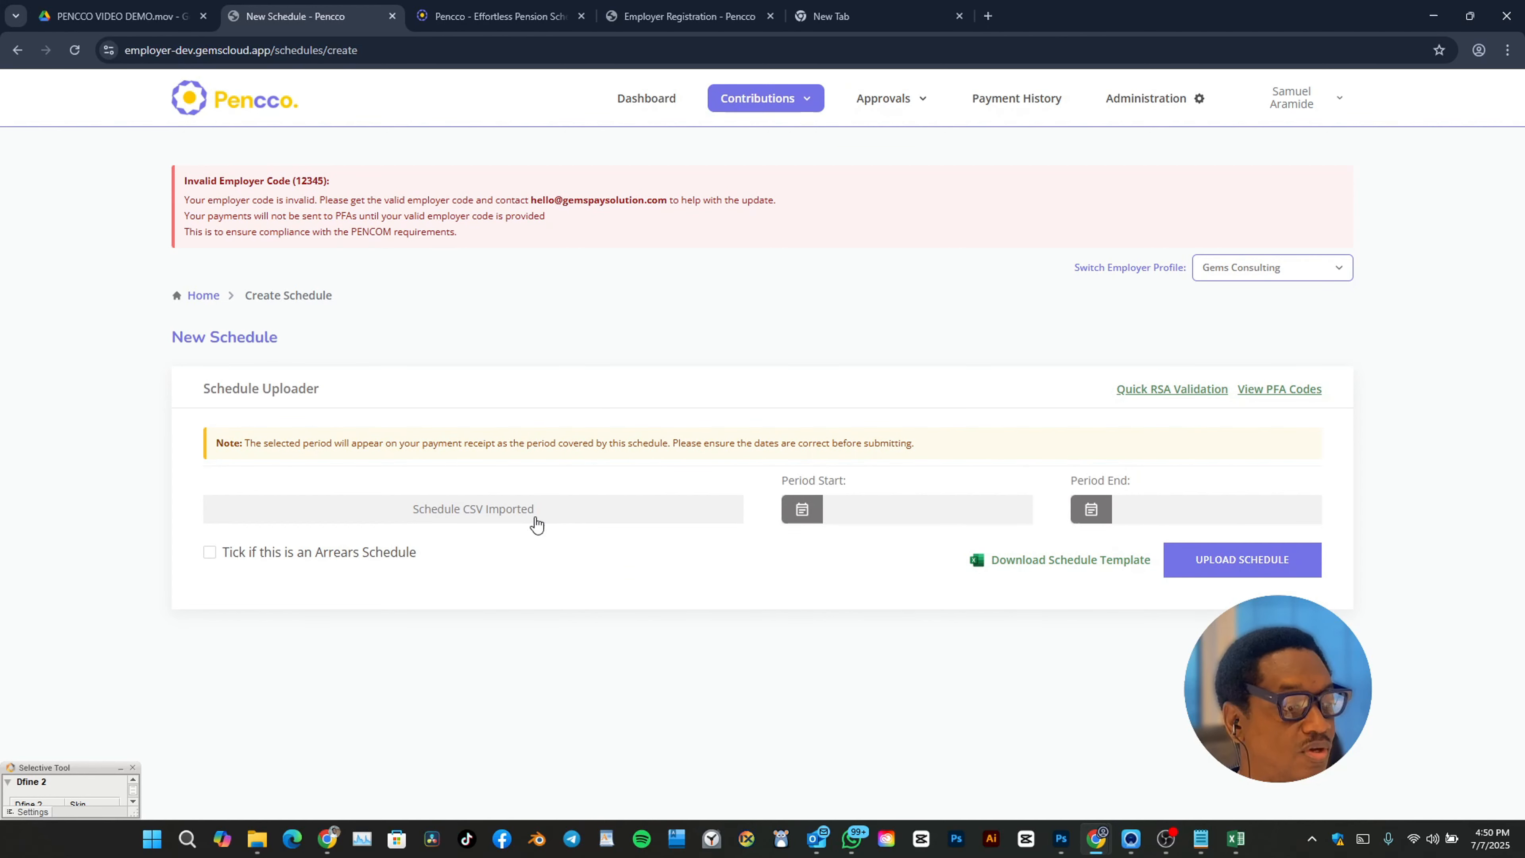
Step: Set the schedule period from 1/6/2025 to 30/6/2025 and mark it as an arrears schedule
{"action": "left_click", "coordinate": [852, 509]}
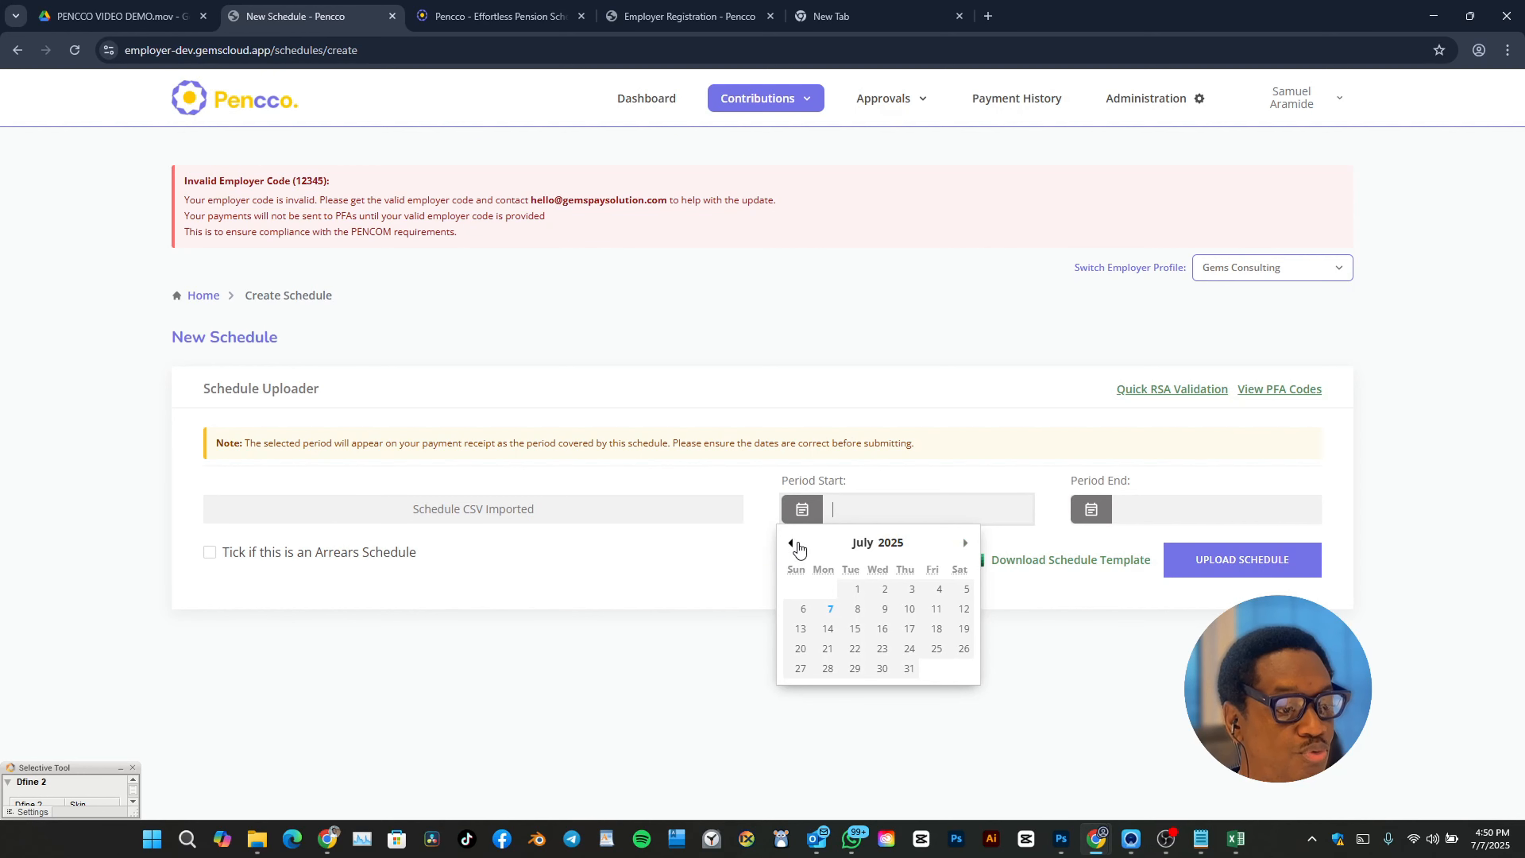
{"action": "left_click", "coordinate": [791, 544]}
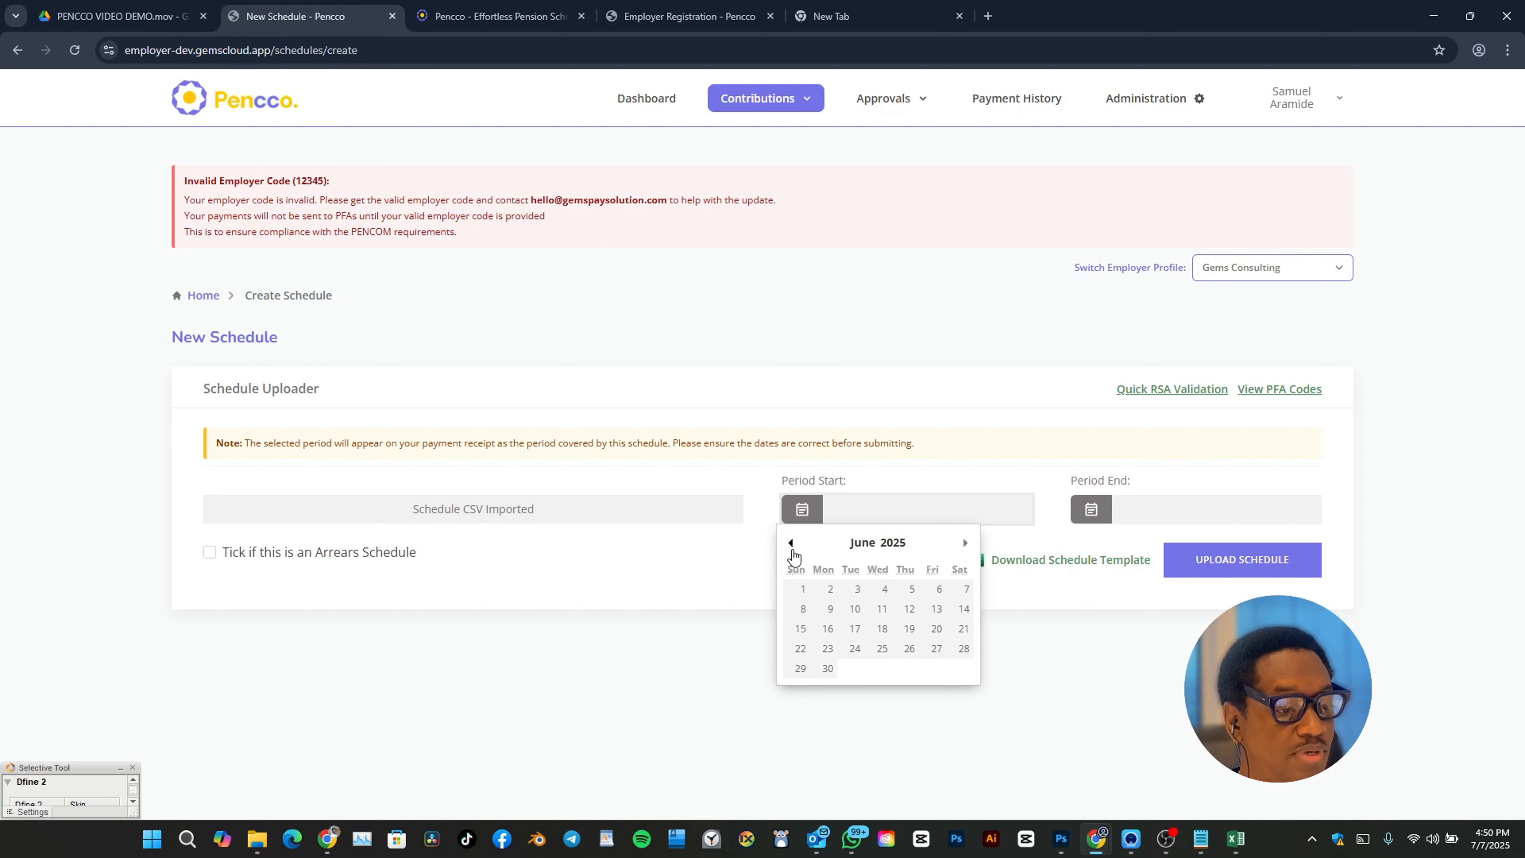
{"action": "left_click", "coordinate": [806, 590]}
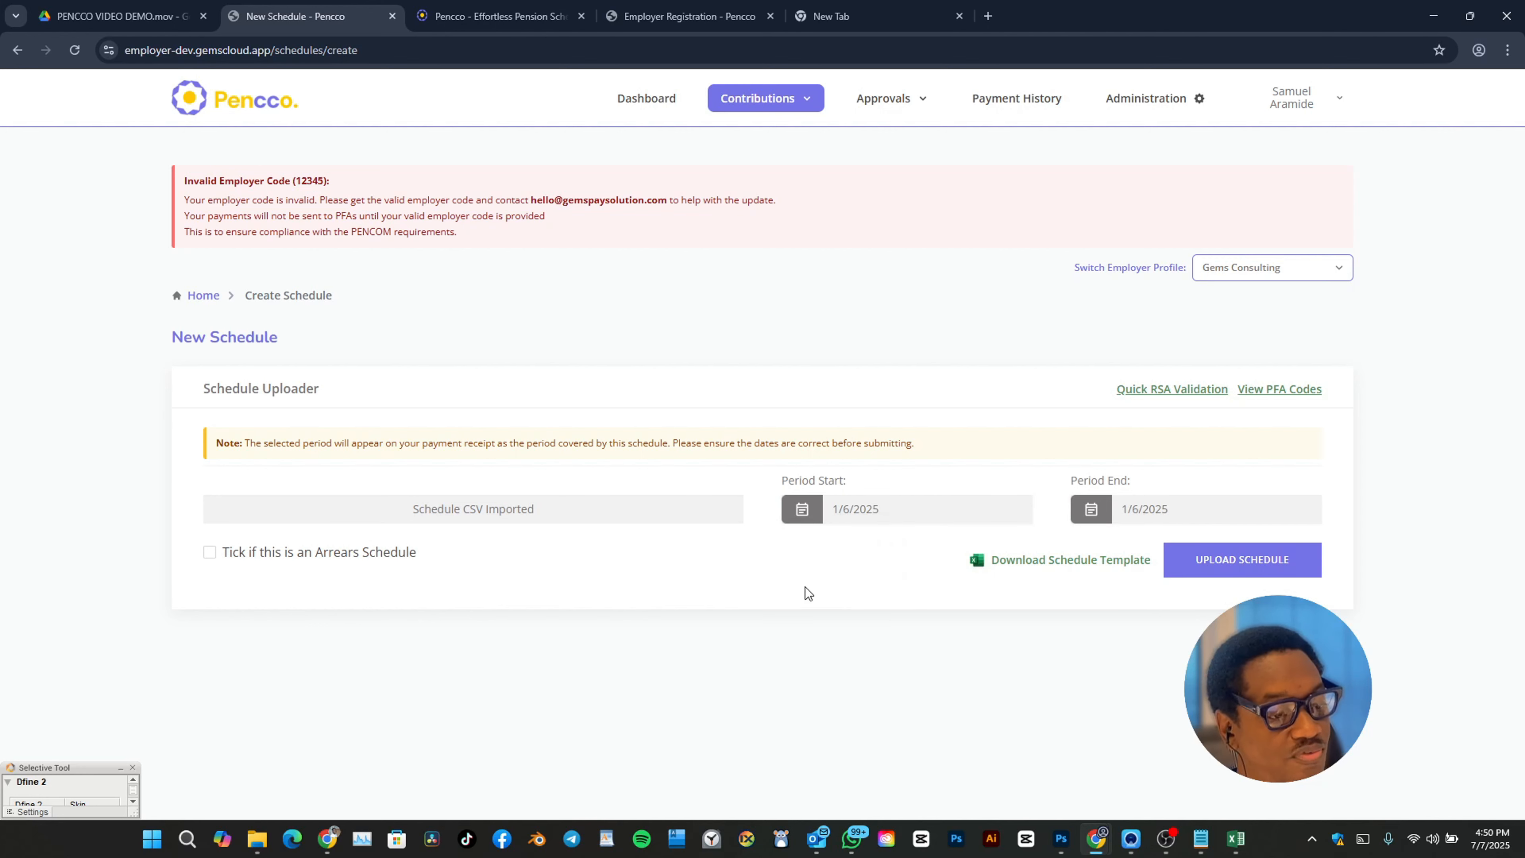
{"action": "left_click", "coordinate": [1297, 512]}
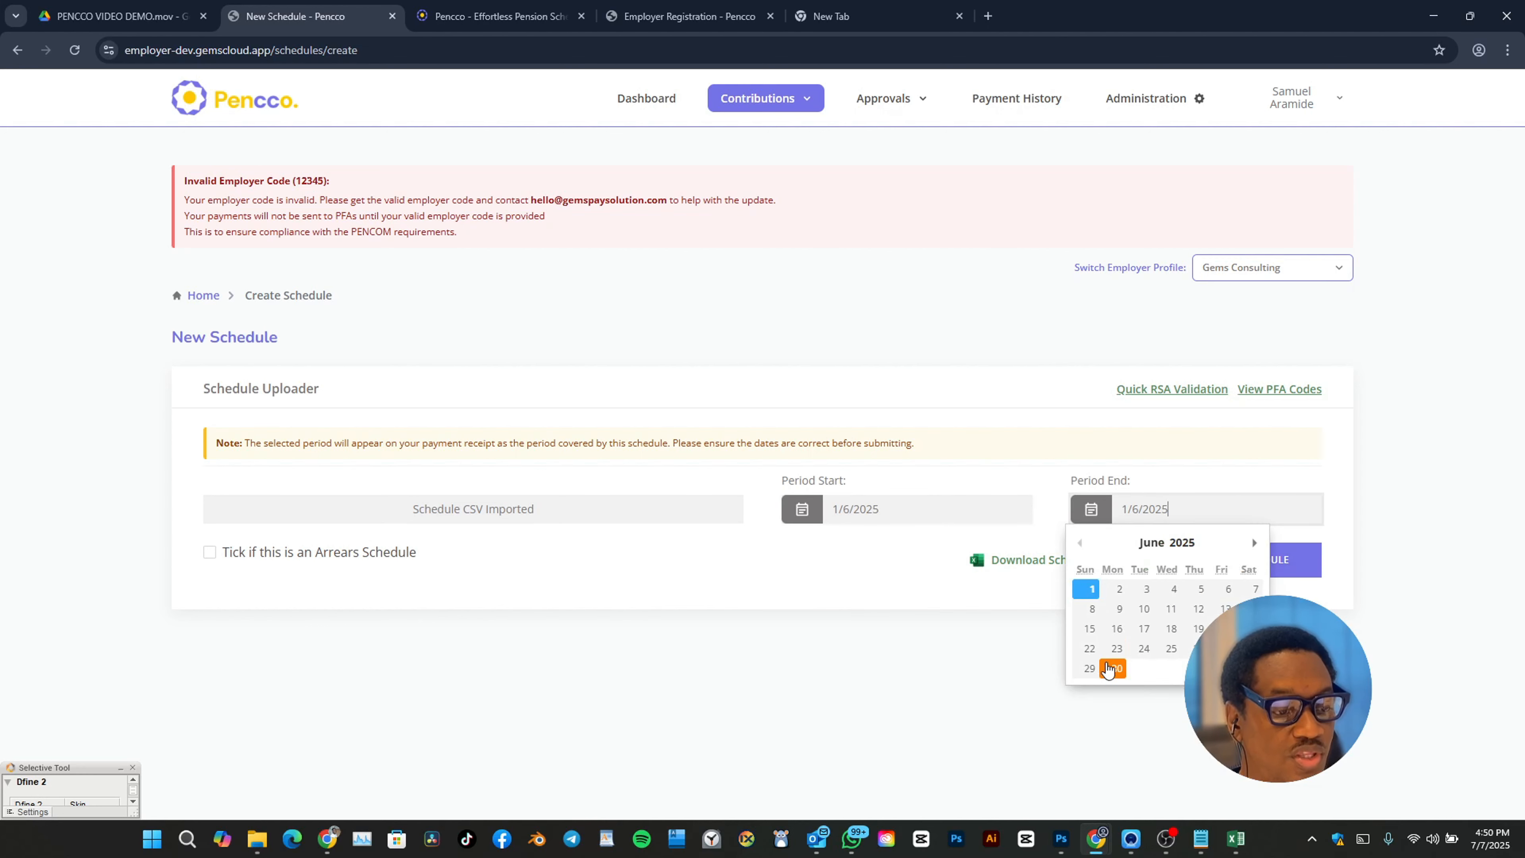
{"action": "left_click", "coordinate": [1120, 666]}
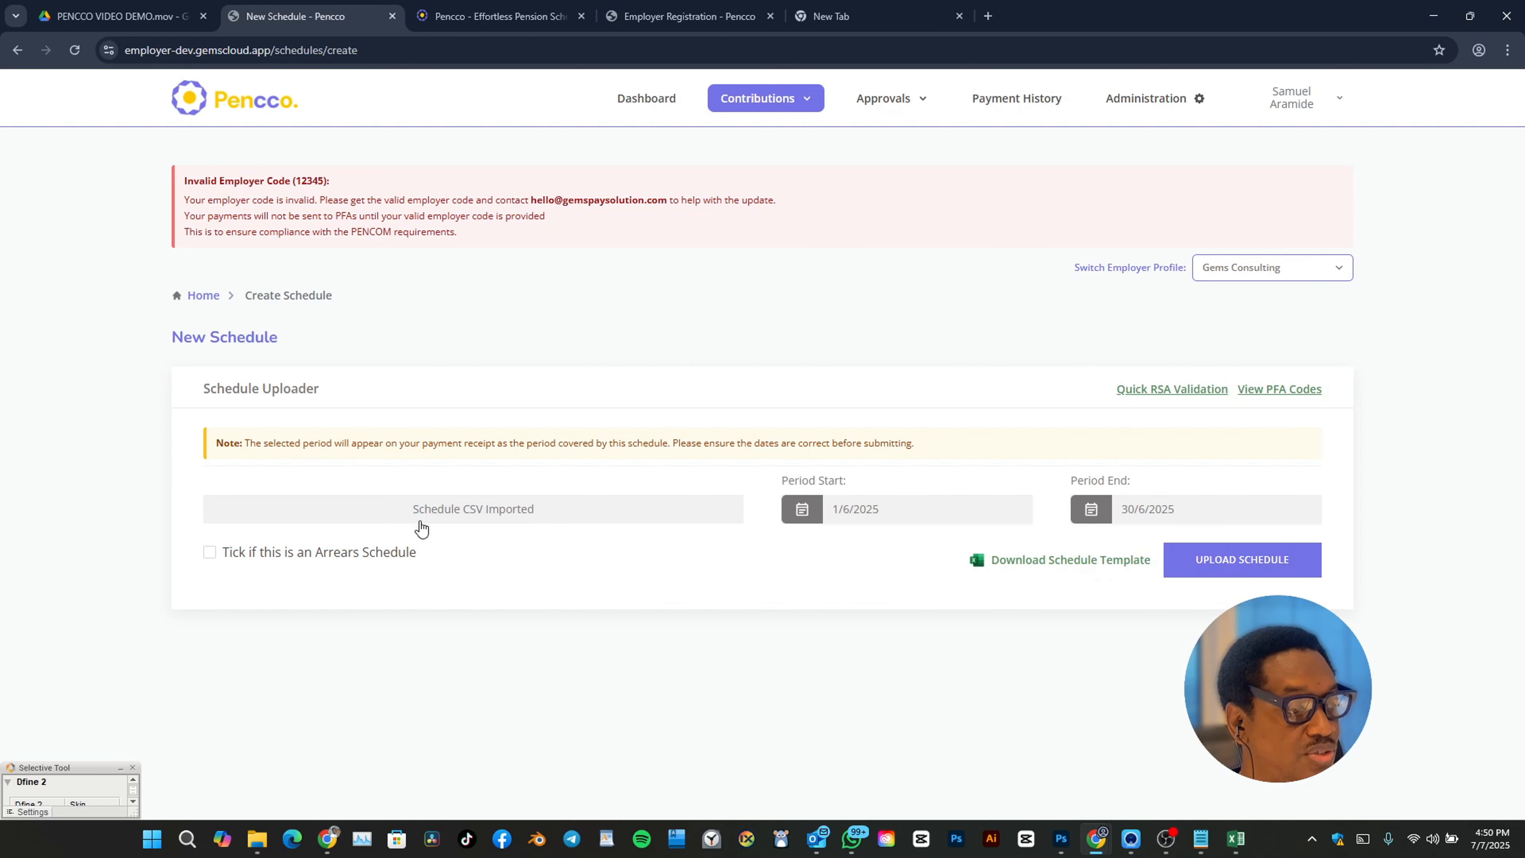
{"action": "left_click", "coordinate": [209, 553]}
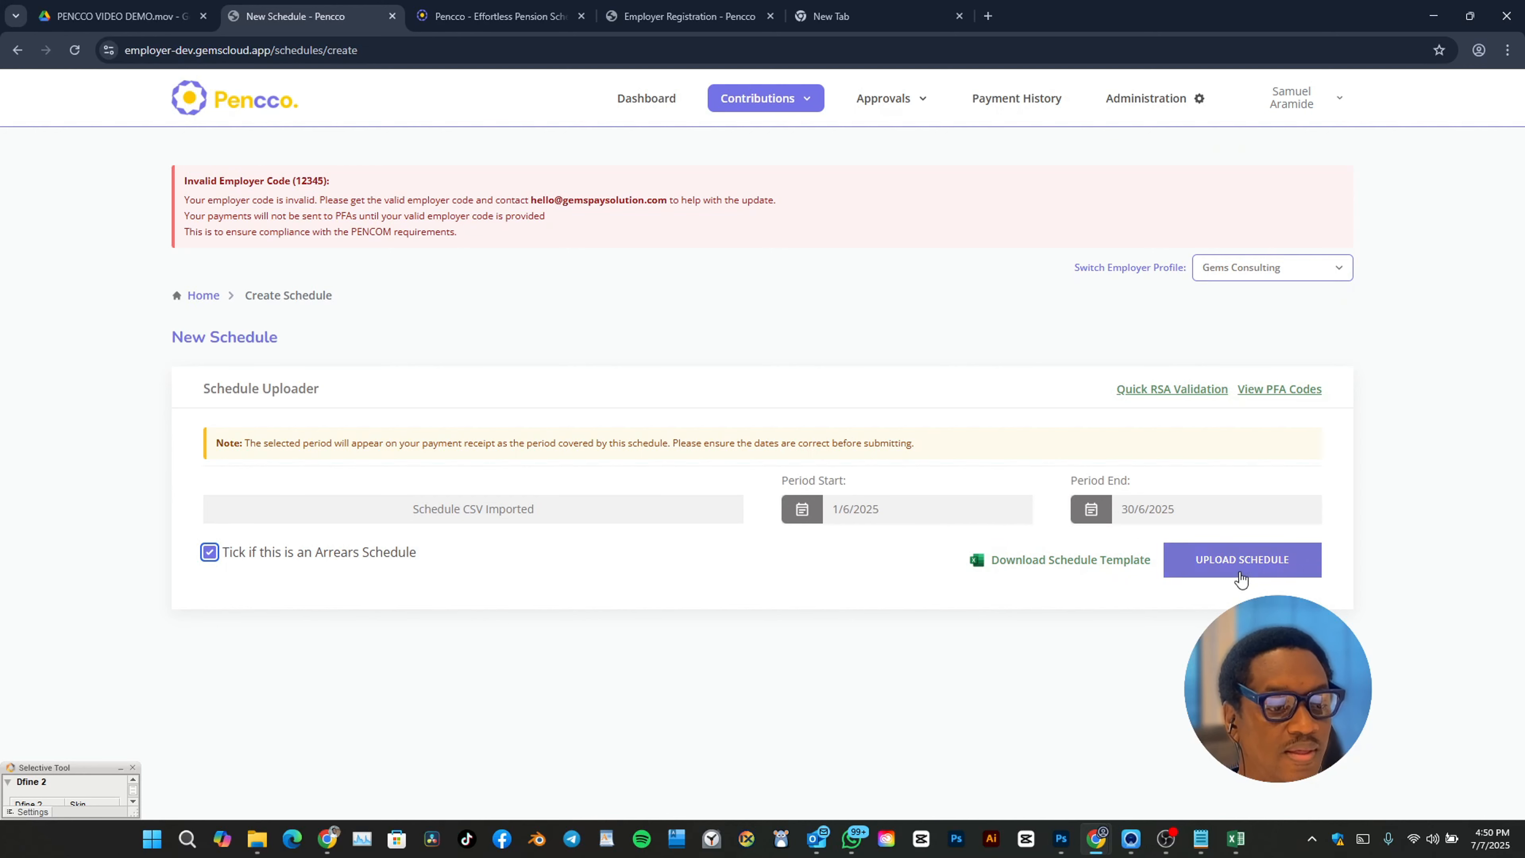
Step: Upload the imported arrears schedule, review its breakdown, and save and validate it
{"action": "left_click", "coordinate": [1264, 570]}
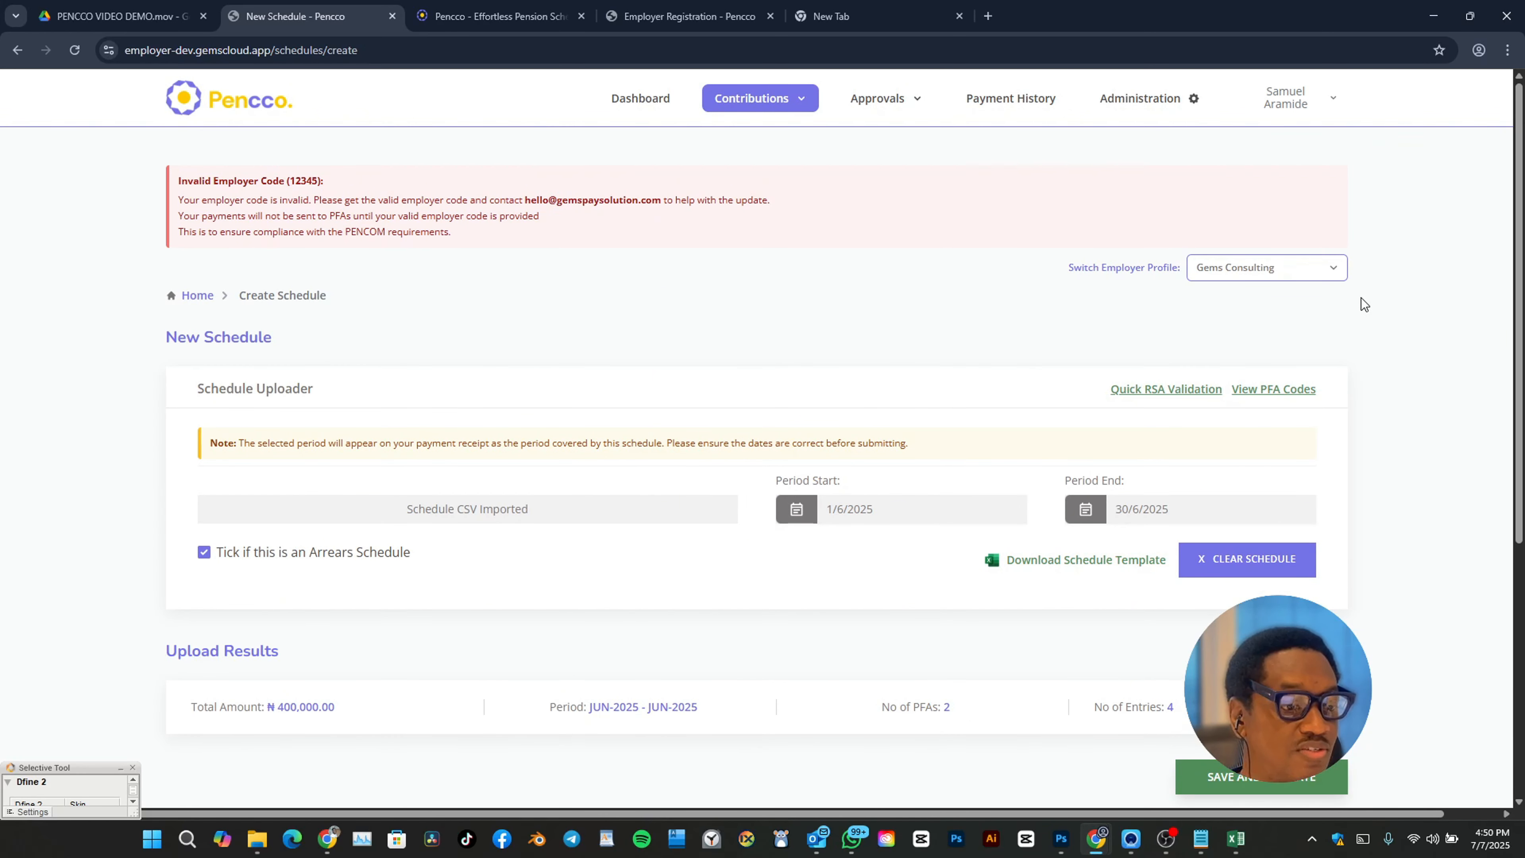
{"action": "scroll", "coordinate": [1416, 295], "scroll_direction": "down", "scroll_amount": 6}
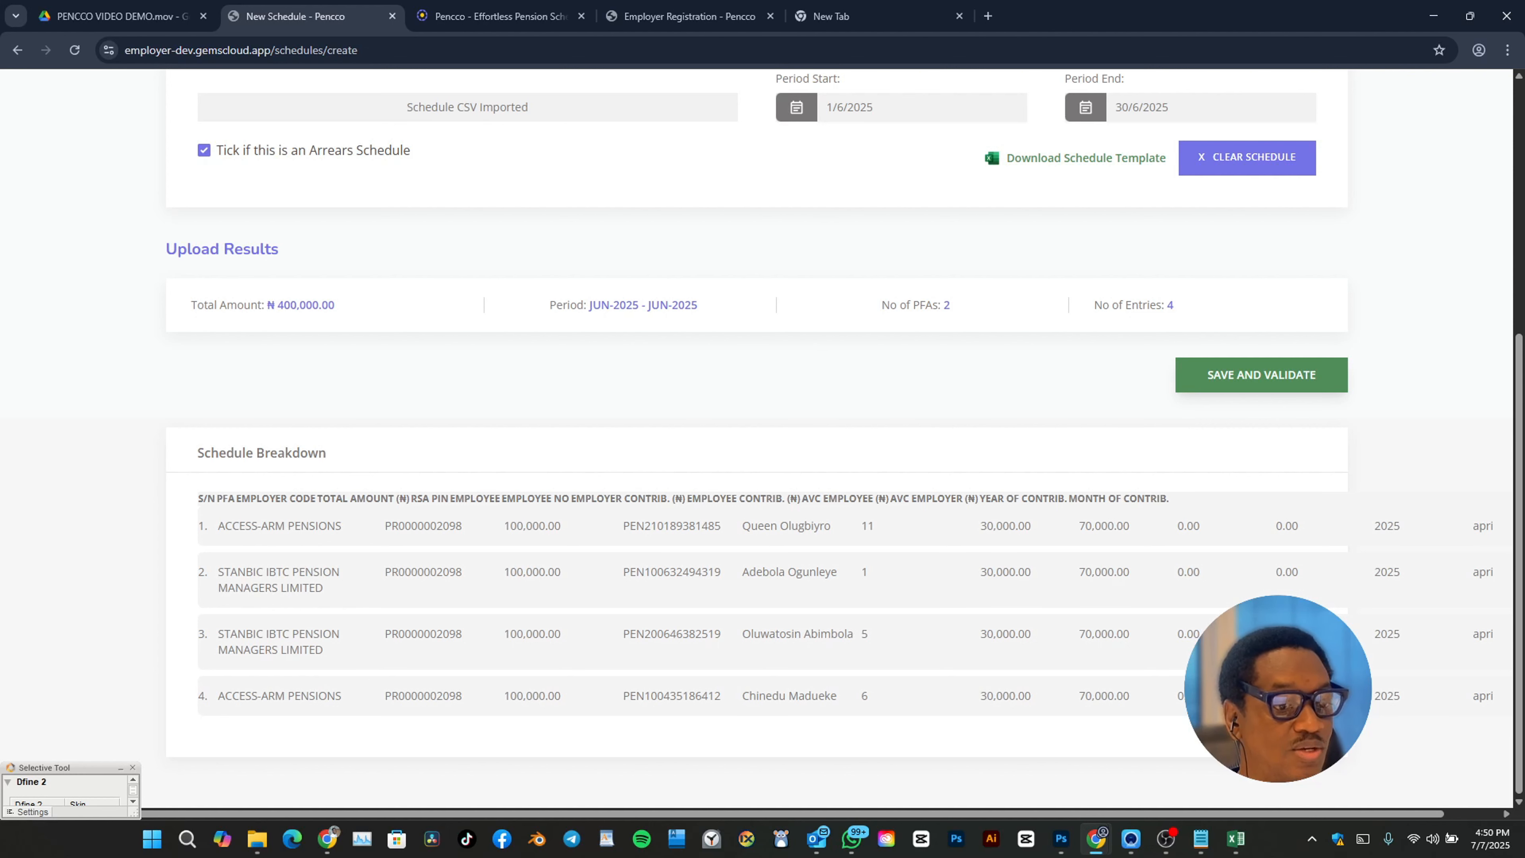
{"action": "left_click", "coordinate": [1261, 382]}
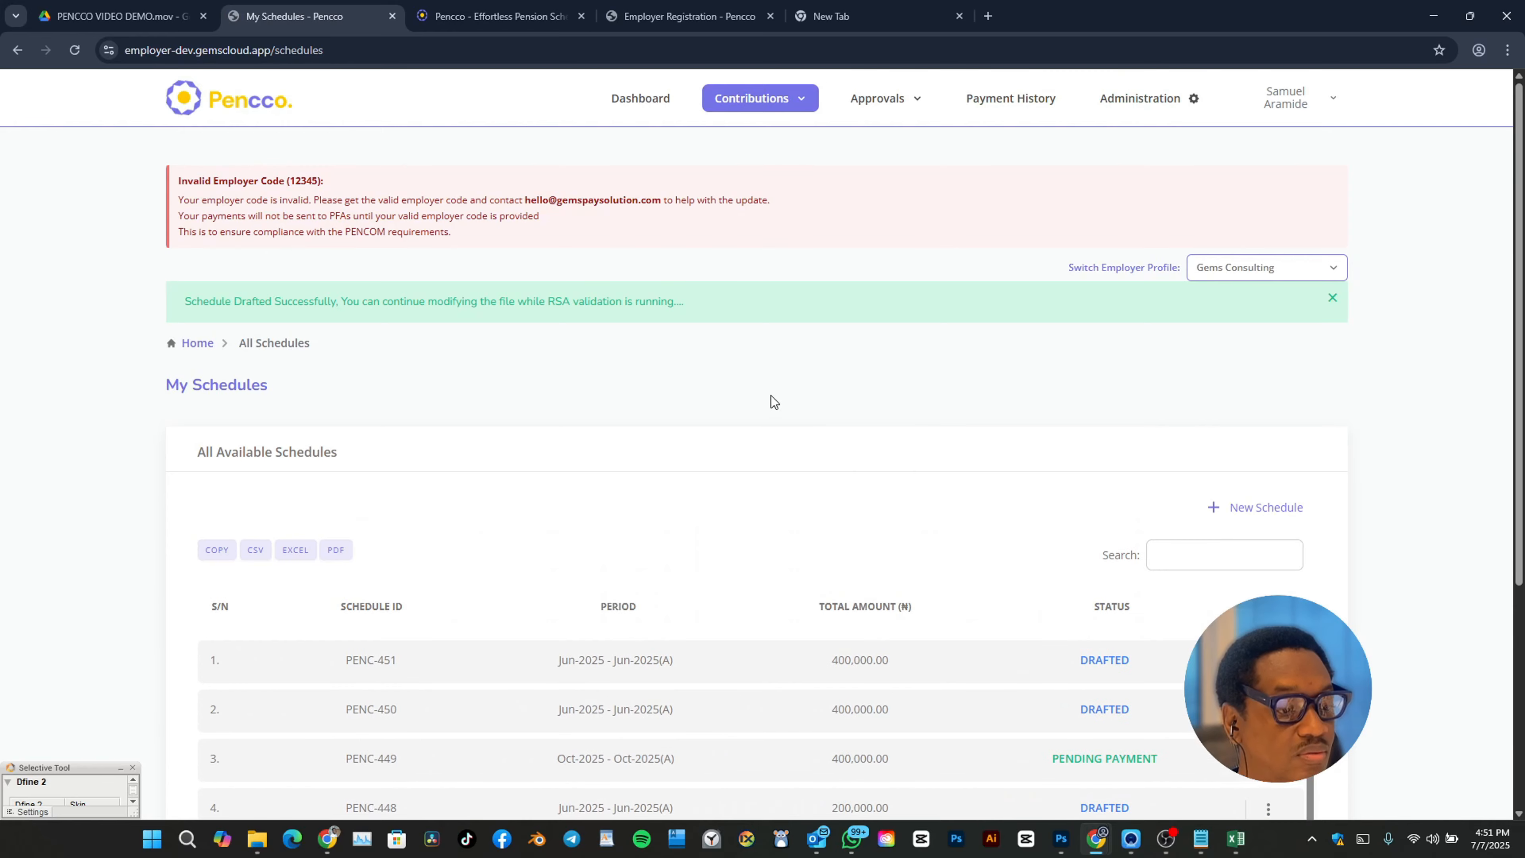
Step: Open the details of the newest drafted June 2025 schedule and review its RSA validation breakdown
{"action": "scroll", "coordinate": [771, 396], "scroll_direction": "down", "scroll_amount": 5}
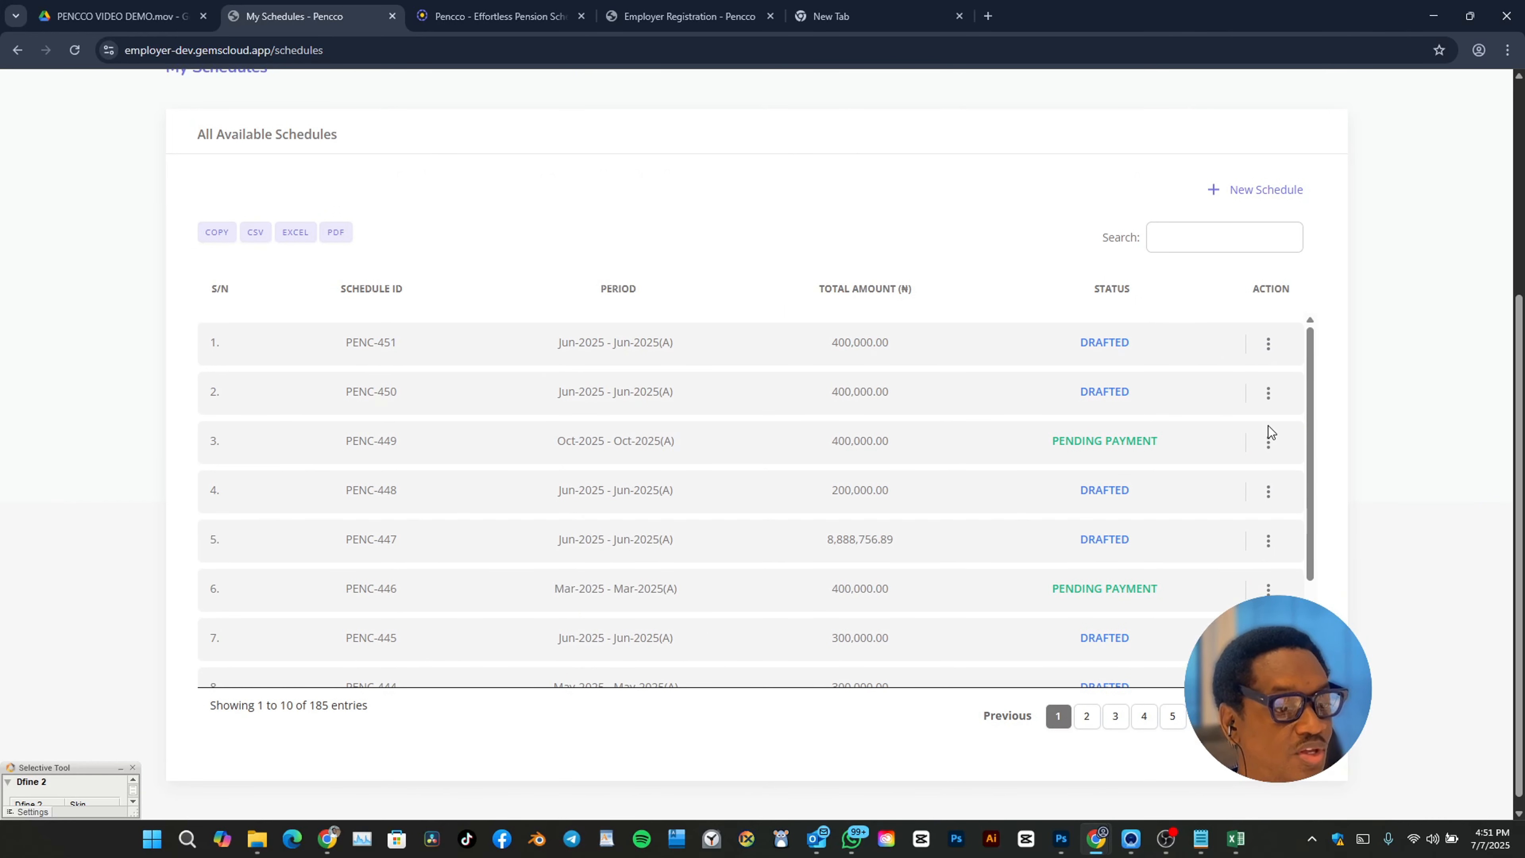
{"action": "left_click", "coordinate": [1269, 344]}
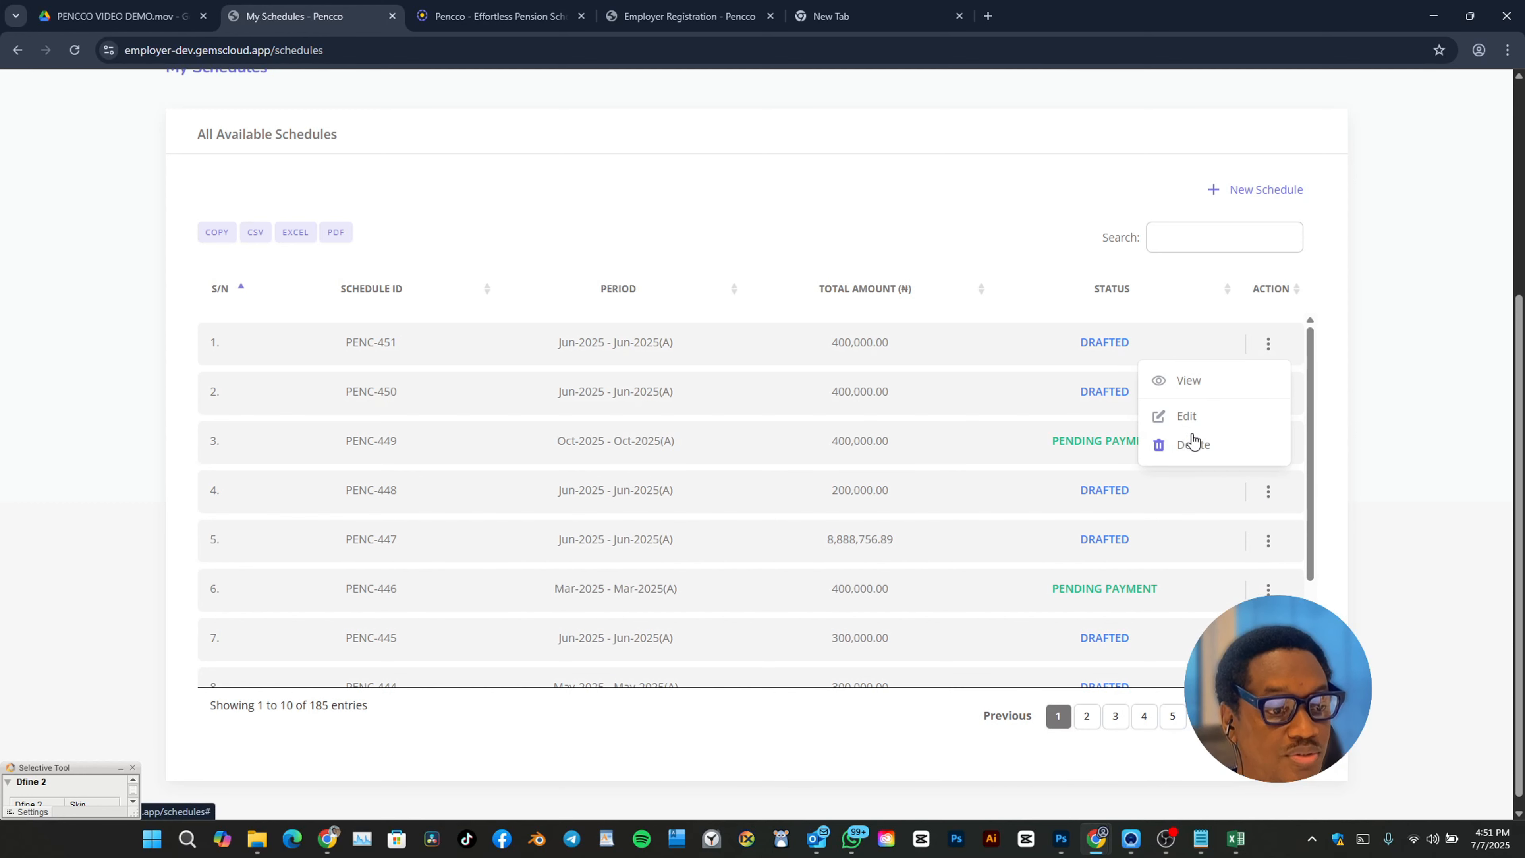
{"action": "left_click", "coordinate": [1204, 383]}
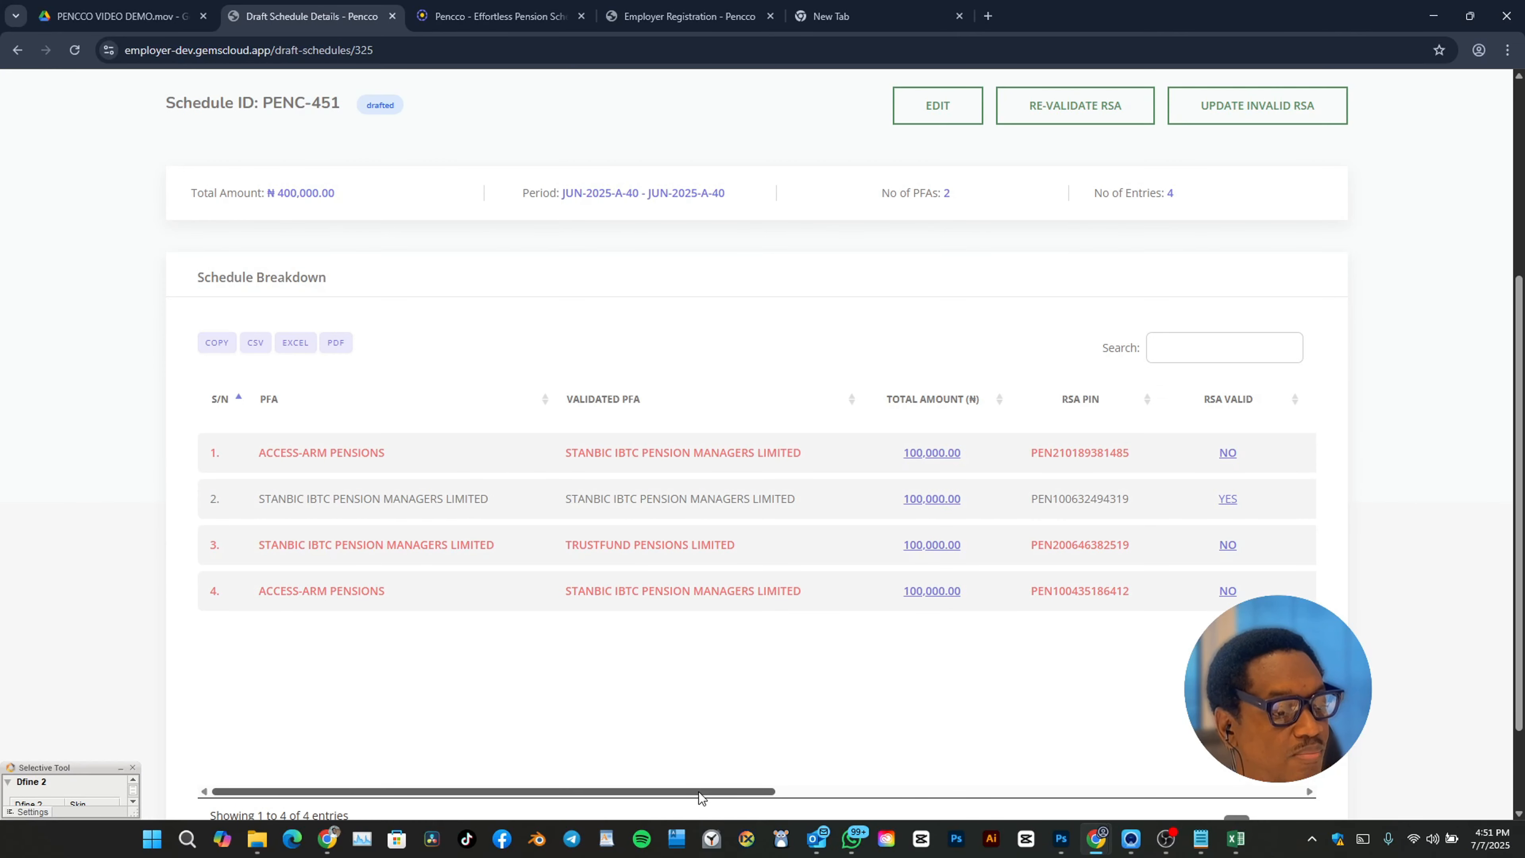
{"action": "left_click_drag", "start_coordinate": [698, 793], "coordinate": [534, 762]}
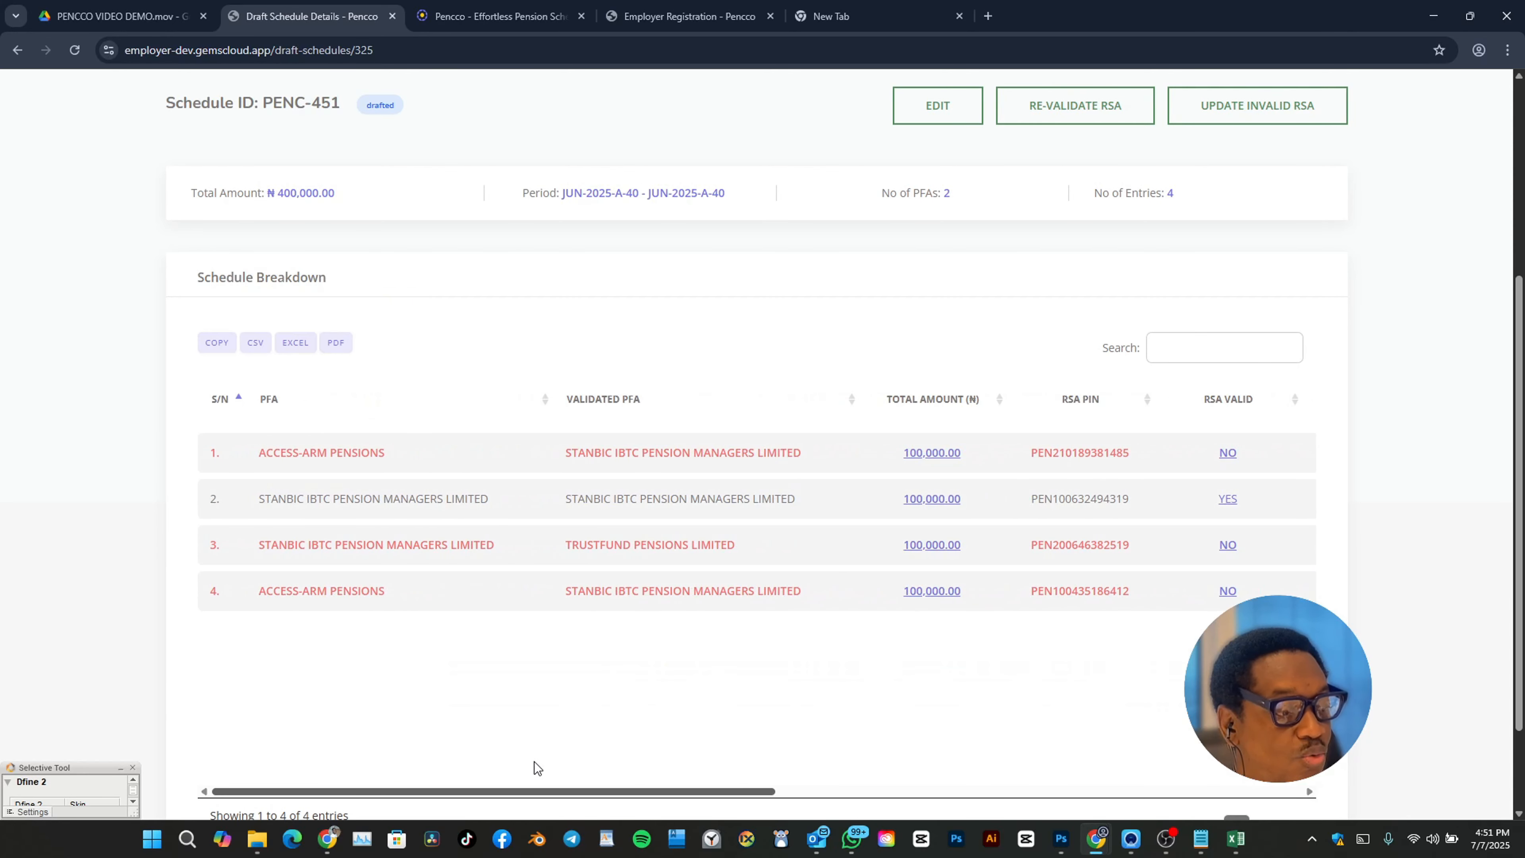
Step: Update the draft schedule's invalid RSA entries and submit the schedule for approval
{"action": "scroll", "coordinate": [768, 534], "scroll_direction": "up", "scroll_amount": 5}
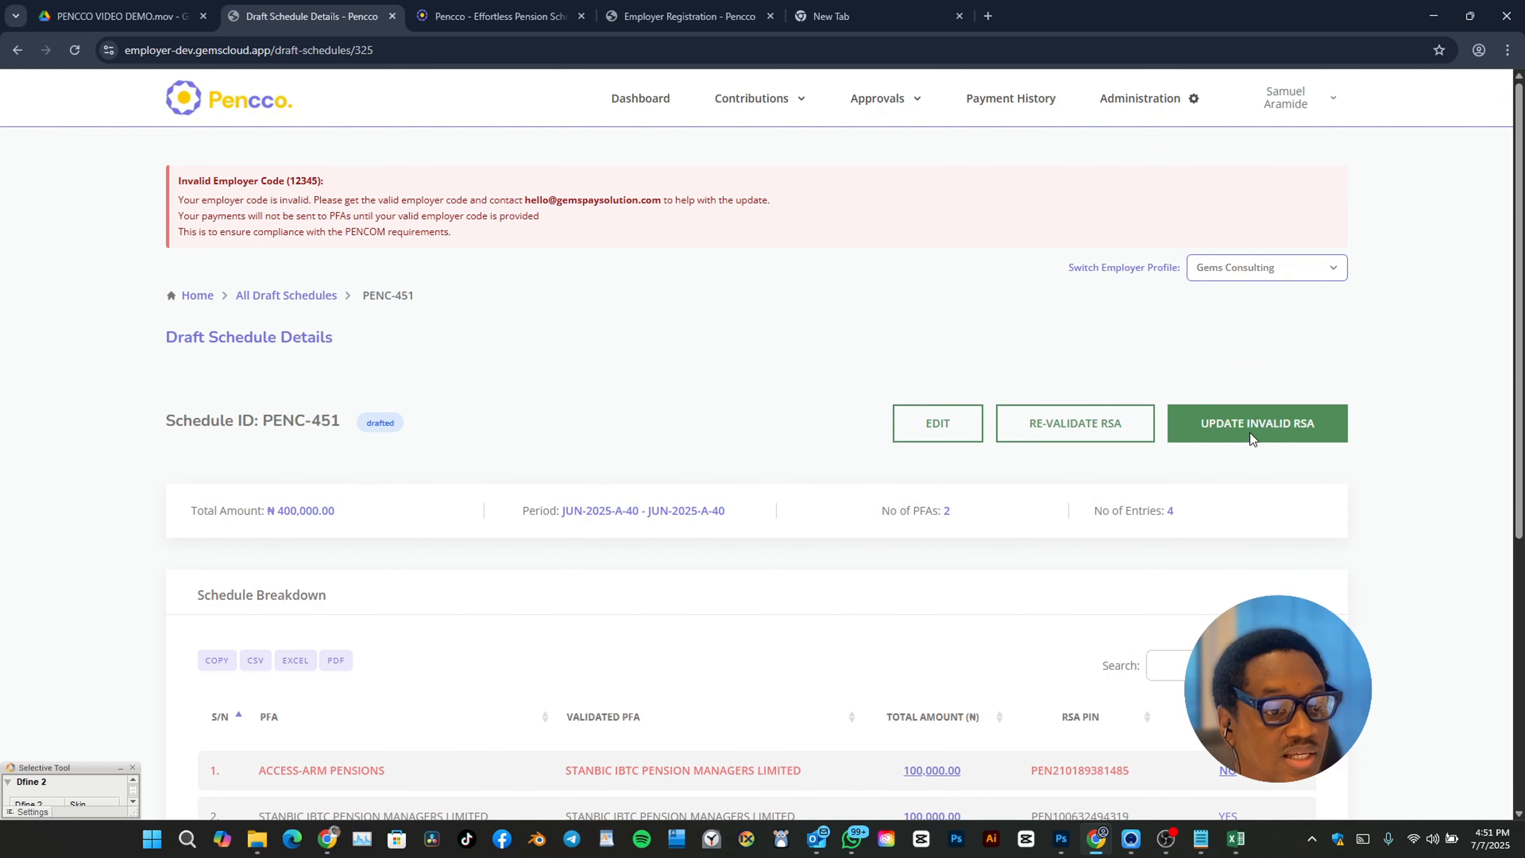
{"action": "scroll", "coordinate": [1251, 432], "scroll_direction": "down", "scroll_amount": 2}
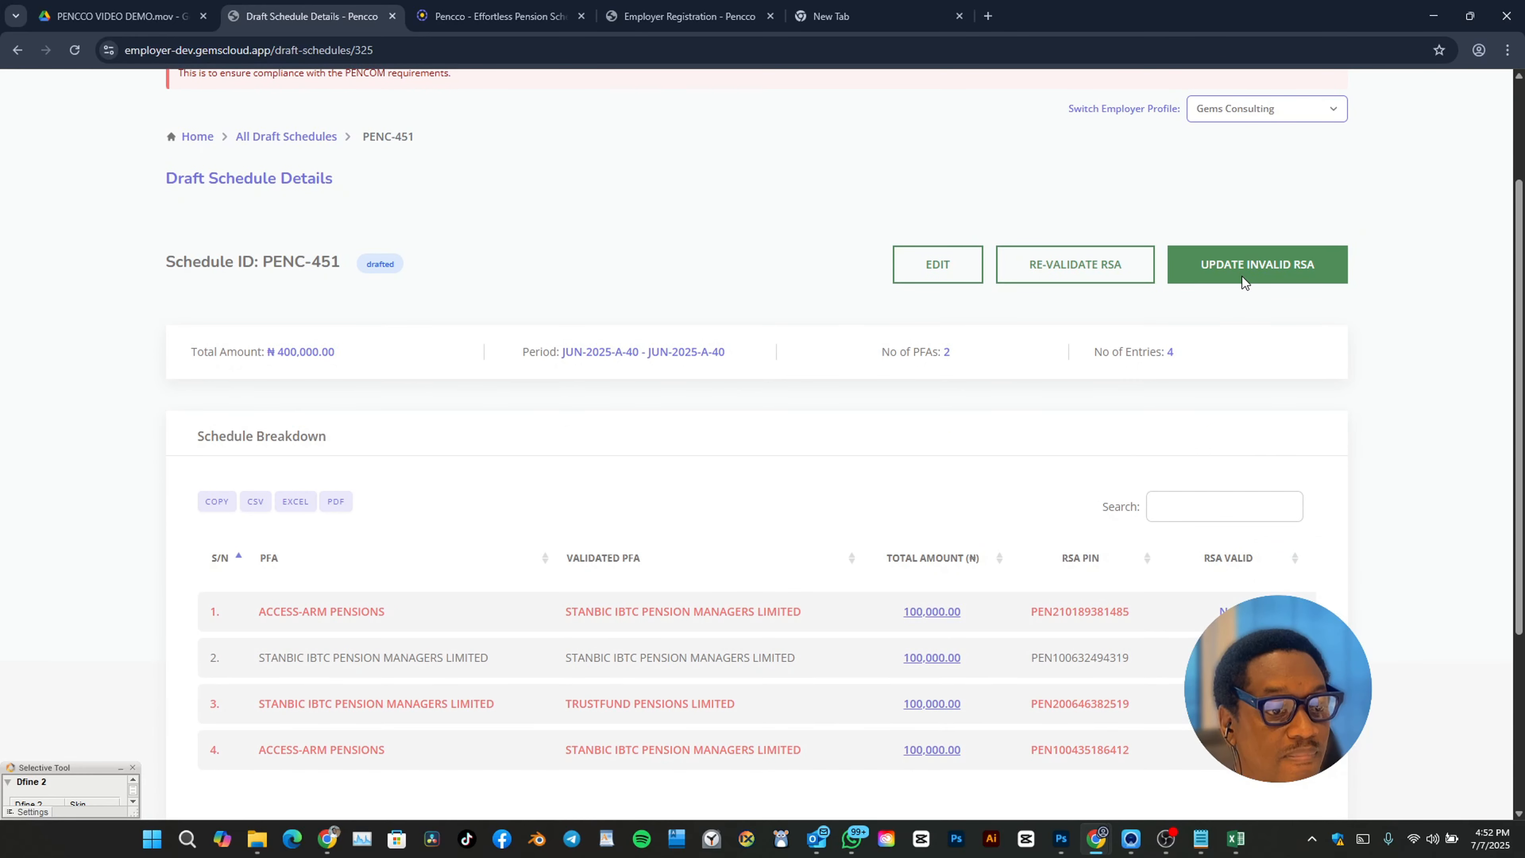
{"action": "left_click", "coordinate": [1242, 265]}
{"action": "scroll", "coordinate": [934, 463], "scroll_direction": "down", "scroll_amount": 2}
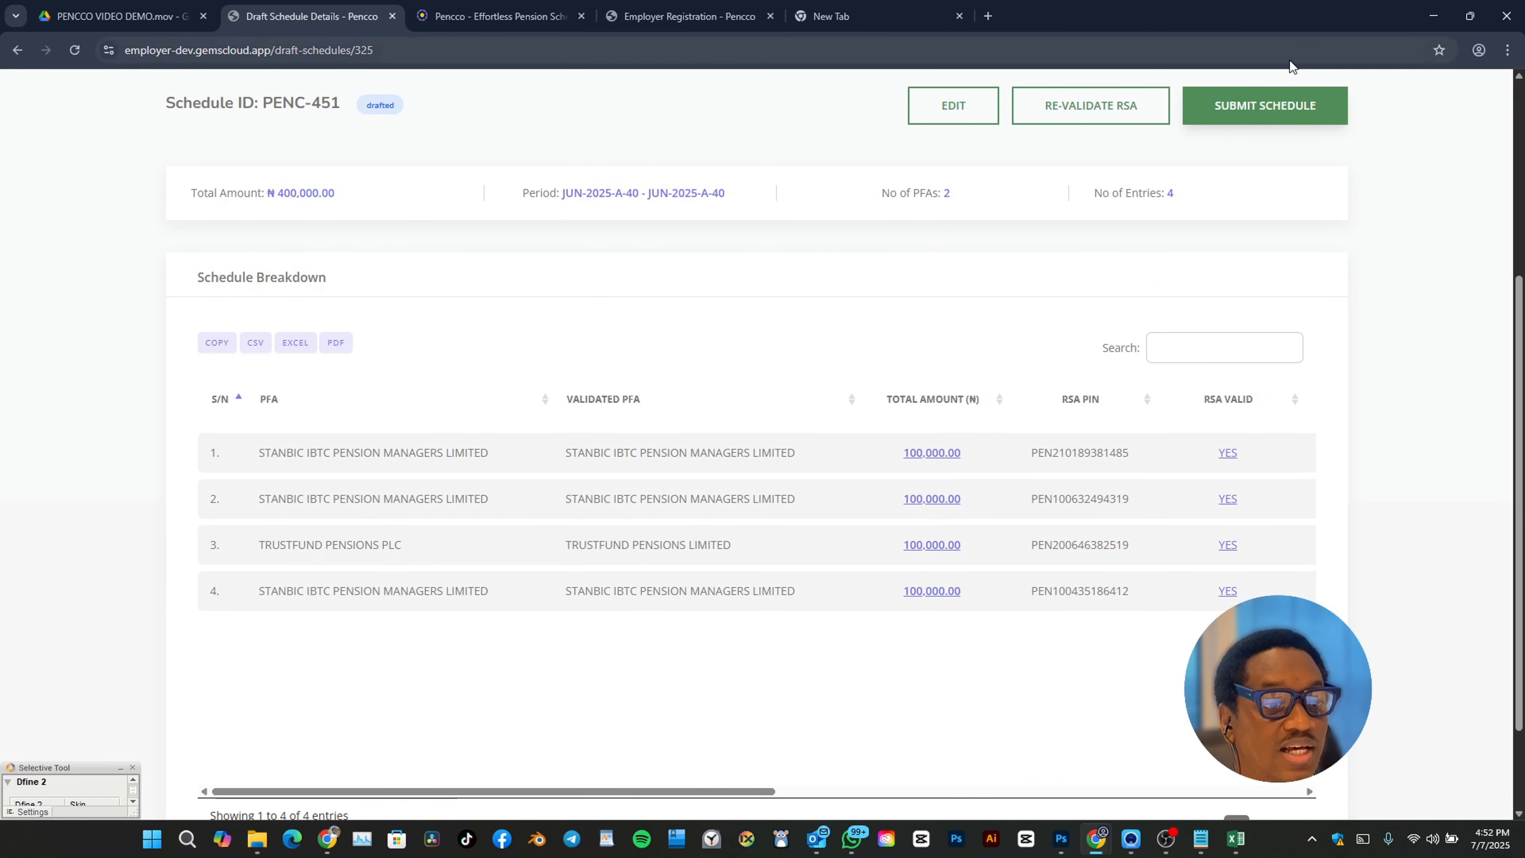
{"action": "left_click", "coordinate": [1270, 108]}
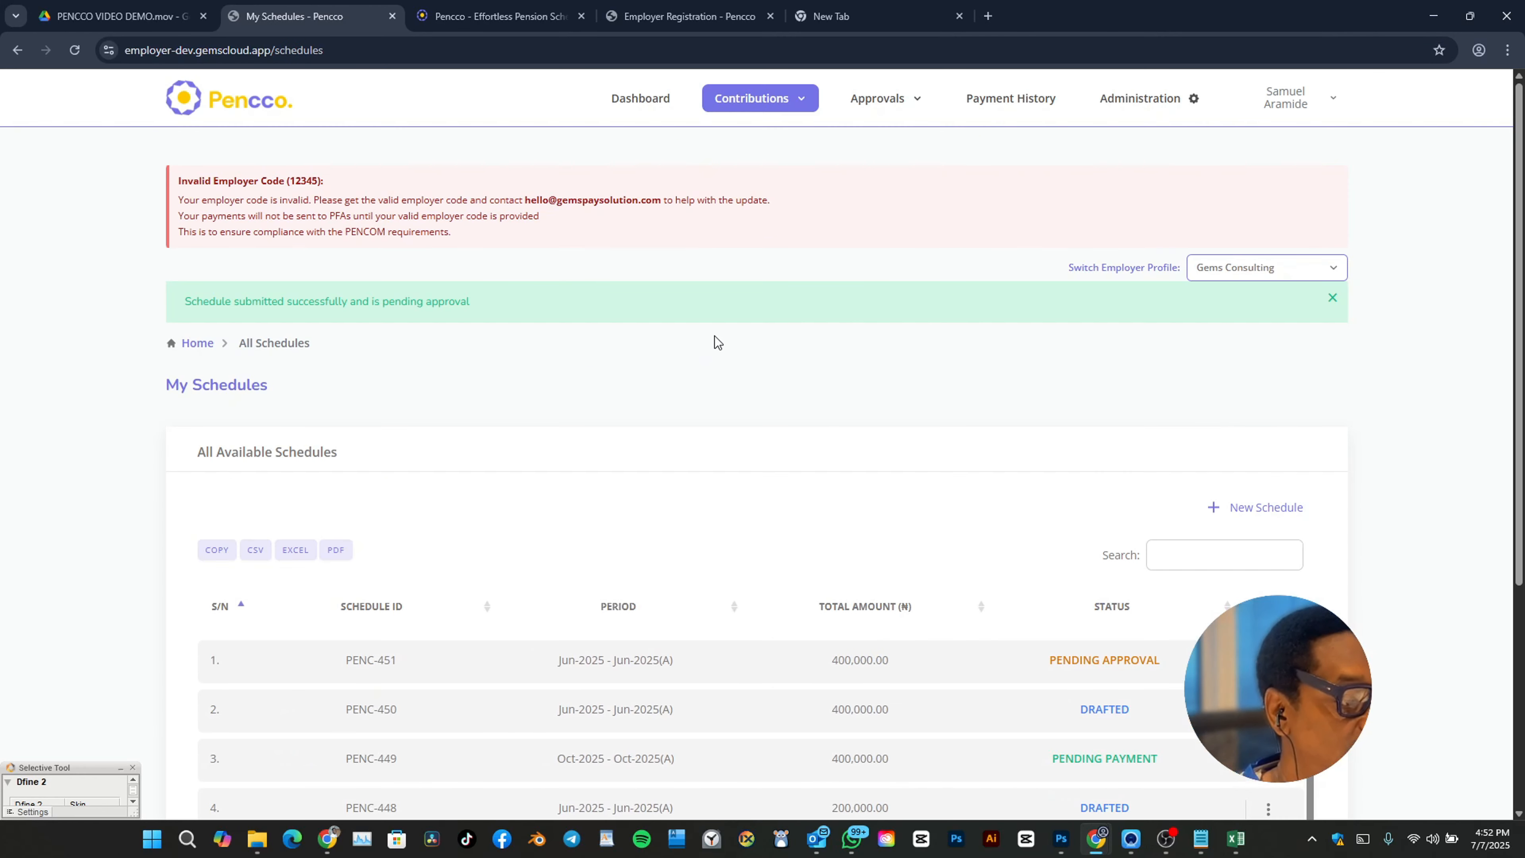
Step: Check the list of schedules and open the details of the newest June 2025 schedule pending approval
{"action": "scroll", "coordinate": [759, 315], "scroll_direction": "down", "scroll_amount": 4}
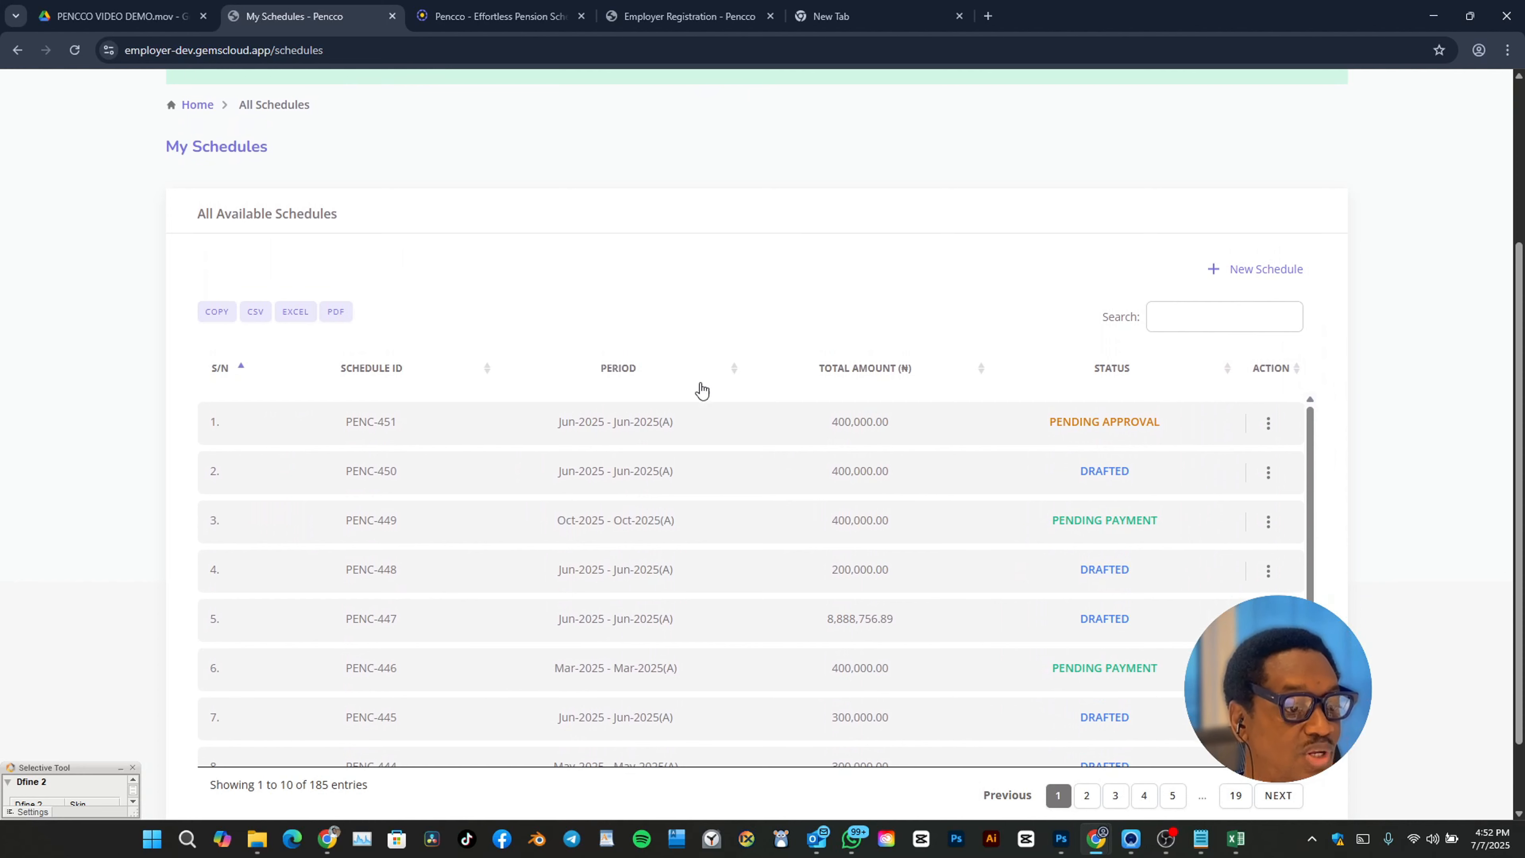
{"action": "scroll", "coordinate": [763, 570], "scroll_direction": "down", "scroll_amount": 3}
{"action": "scroll", "coordinate": [762, 570], "scroll_direction": "up", "scroll_amount": 6}
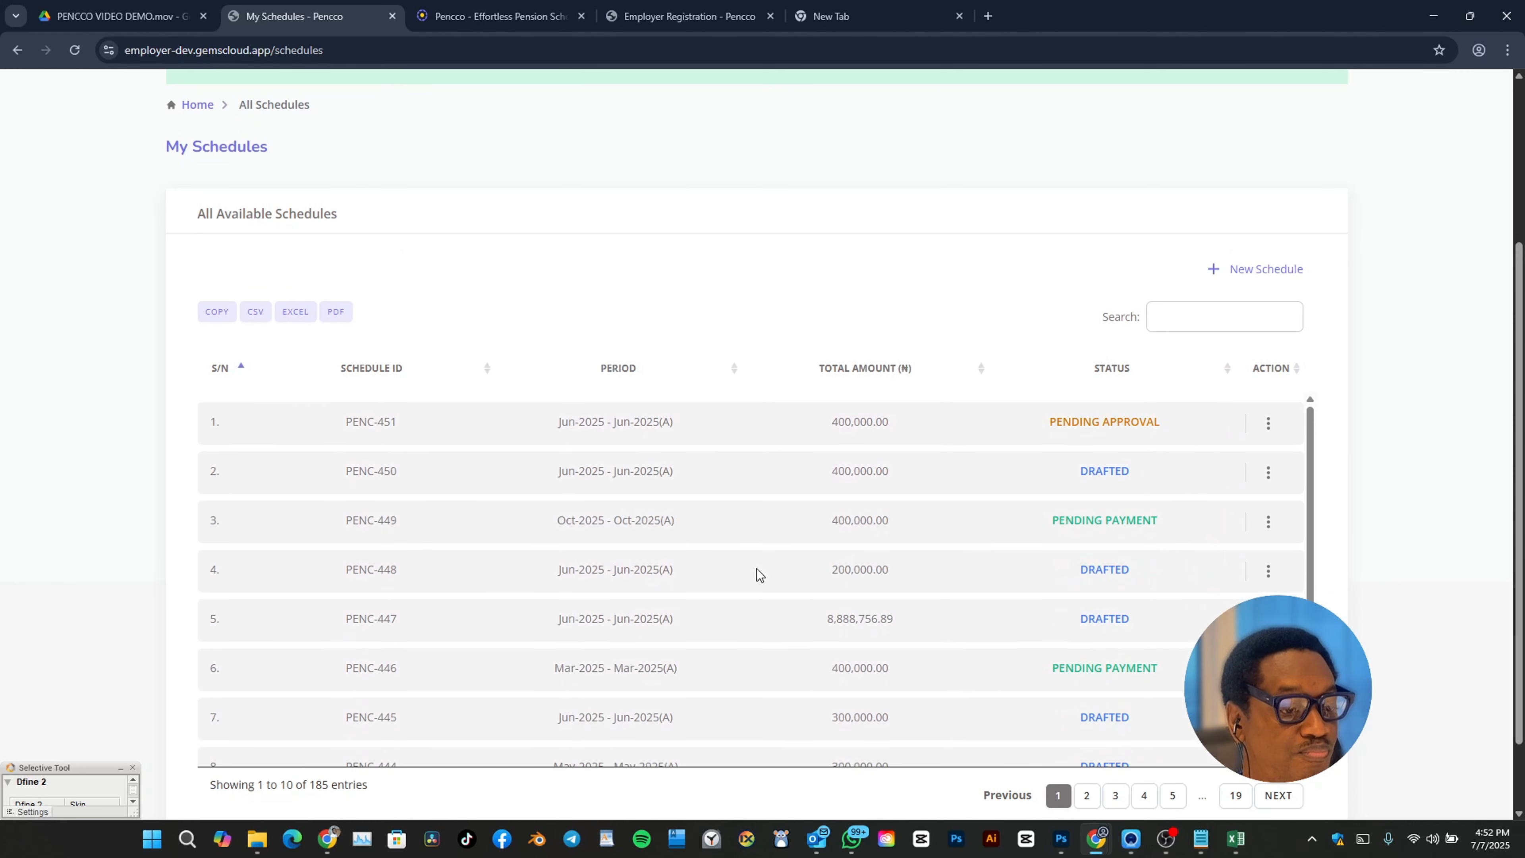
{"action": "scroll", "coordinate": [757, 569], "scroll_direction": "up", "scroll_amount": 1}
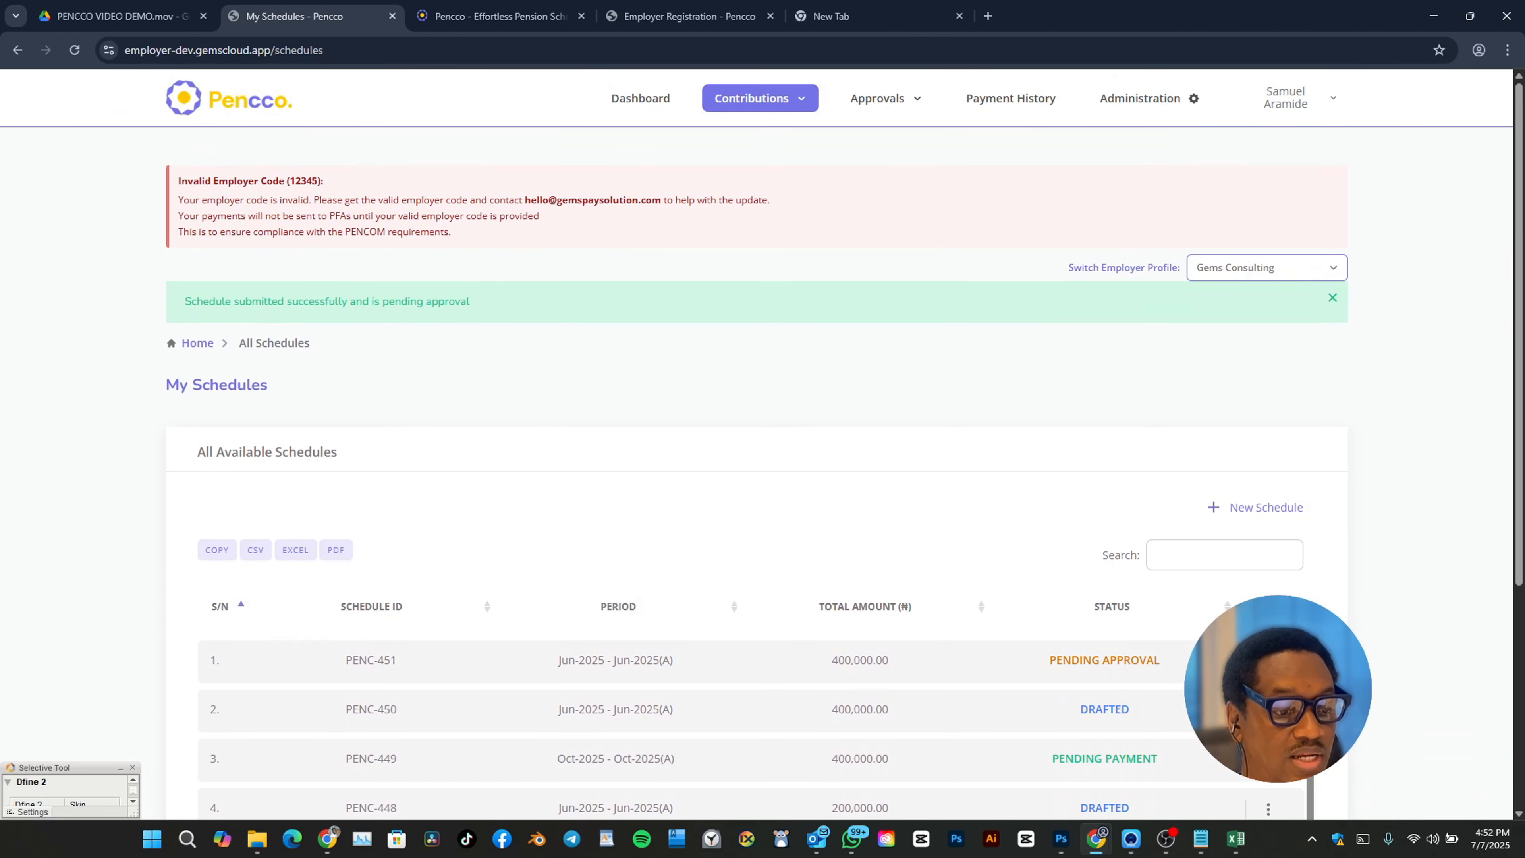
{"action": "scroll", "coordinate": [1152, 676], "scroll_direction": "down", "scroll_amount": 1}
{"action": "scroll", "coordinate": [1152, 676], "scroll_direction": "up", "scroll_amount": 1}
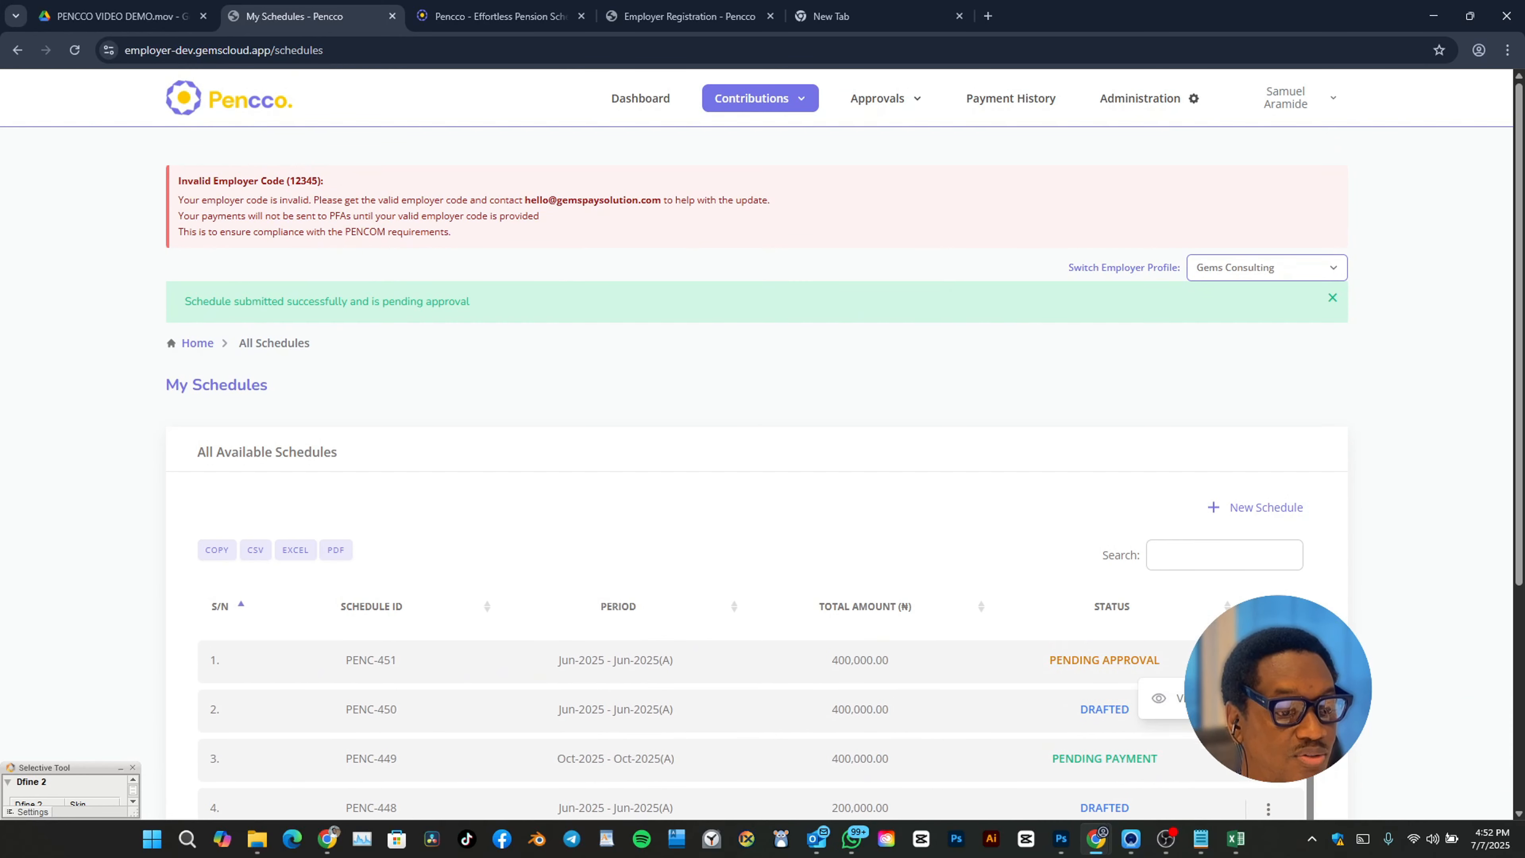
{"action": "left_click", "coordinate": [1174, 697]}
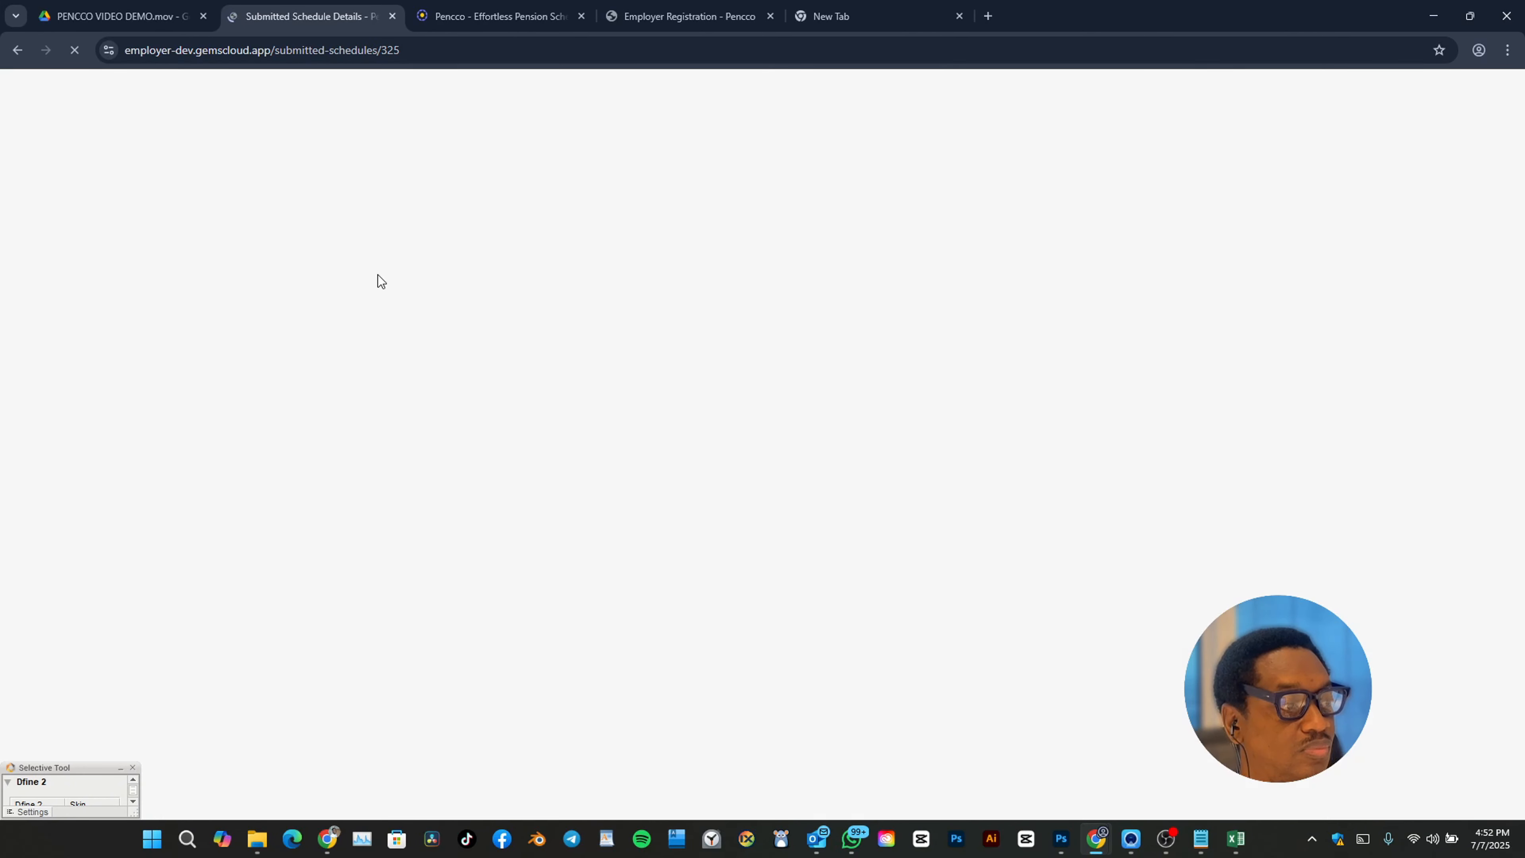
Step: Review the submitted schedule's PFA breakdown and authorize the schedule
{"action": "scroll", "coordinate": [1012, 315], "scroll_direction": "down", "scroll_amount": 4}
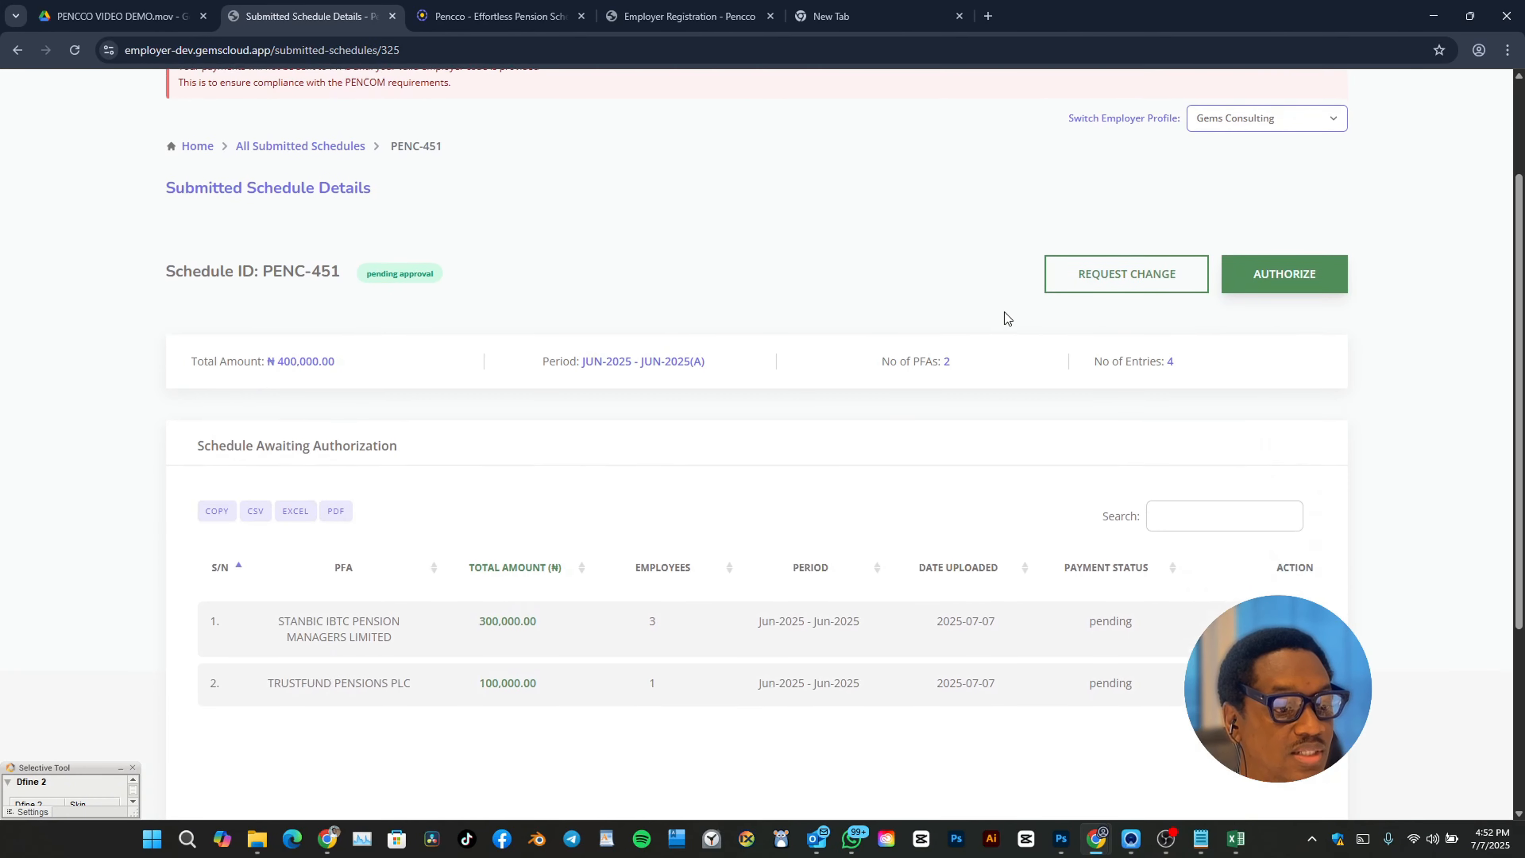
{"action": "scroll", "coordinate": [884, 319], "scroll_direction": "down", "scroll_amount": 1}
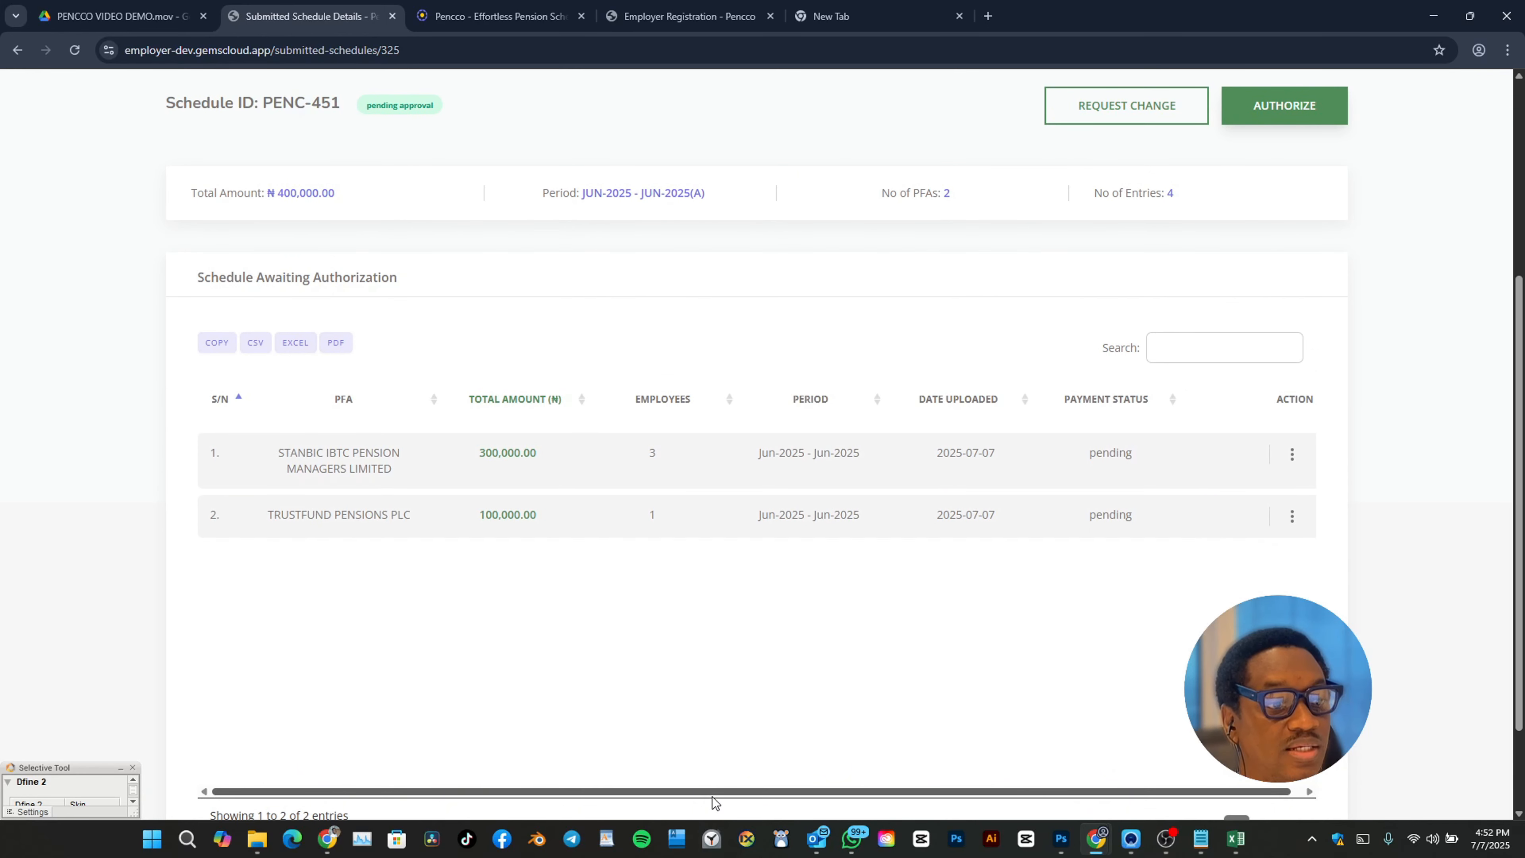
{"action": "scroll", "coordinate": [623, 445], "scroll_direction": "up", "scroll_amount": 2}
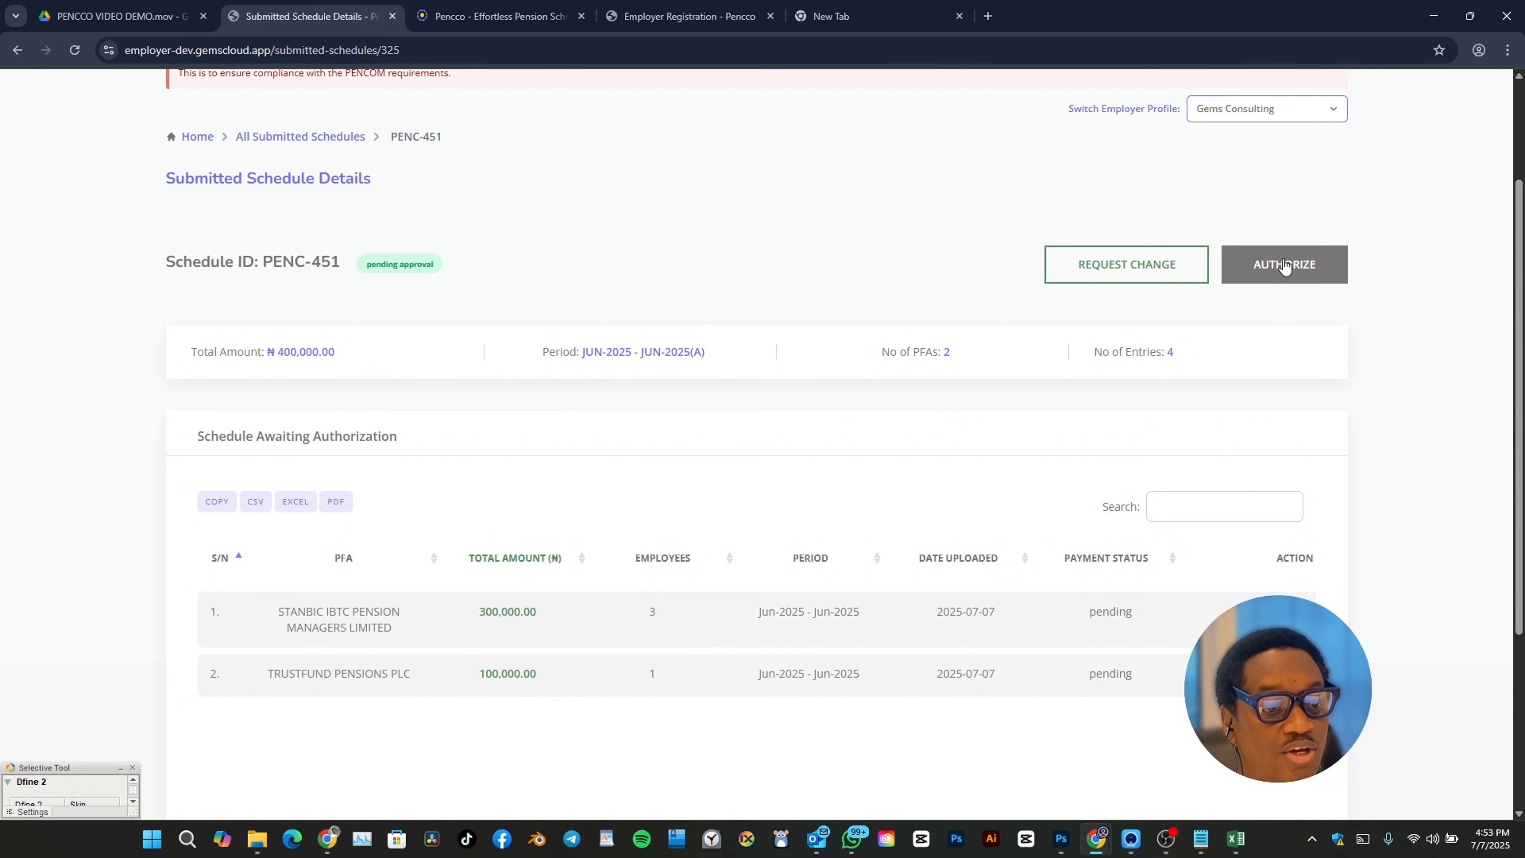
{"action": "left_click", "coordinate": [1285, 264]}
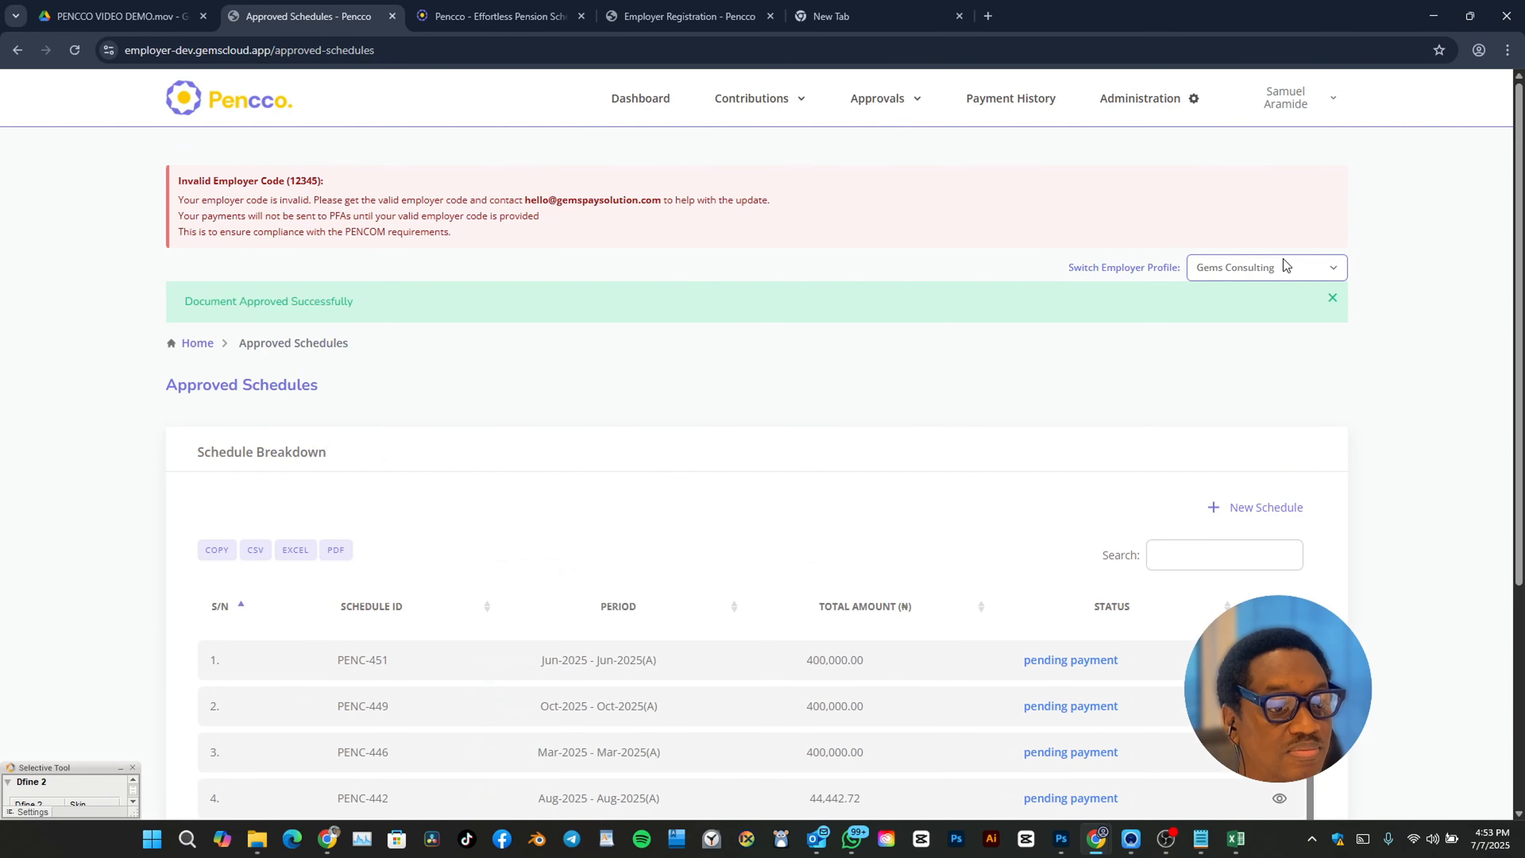
Step: Open the newly approved June 2025 schedule and make a bulk payment for both selected PFAs
{"action": "scroll", "coordinate": [794, 400], "scroll_direction": "down", "scroll_amount": 6}
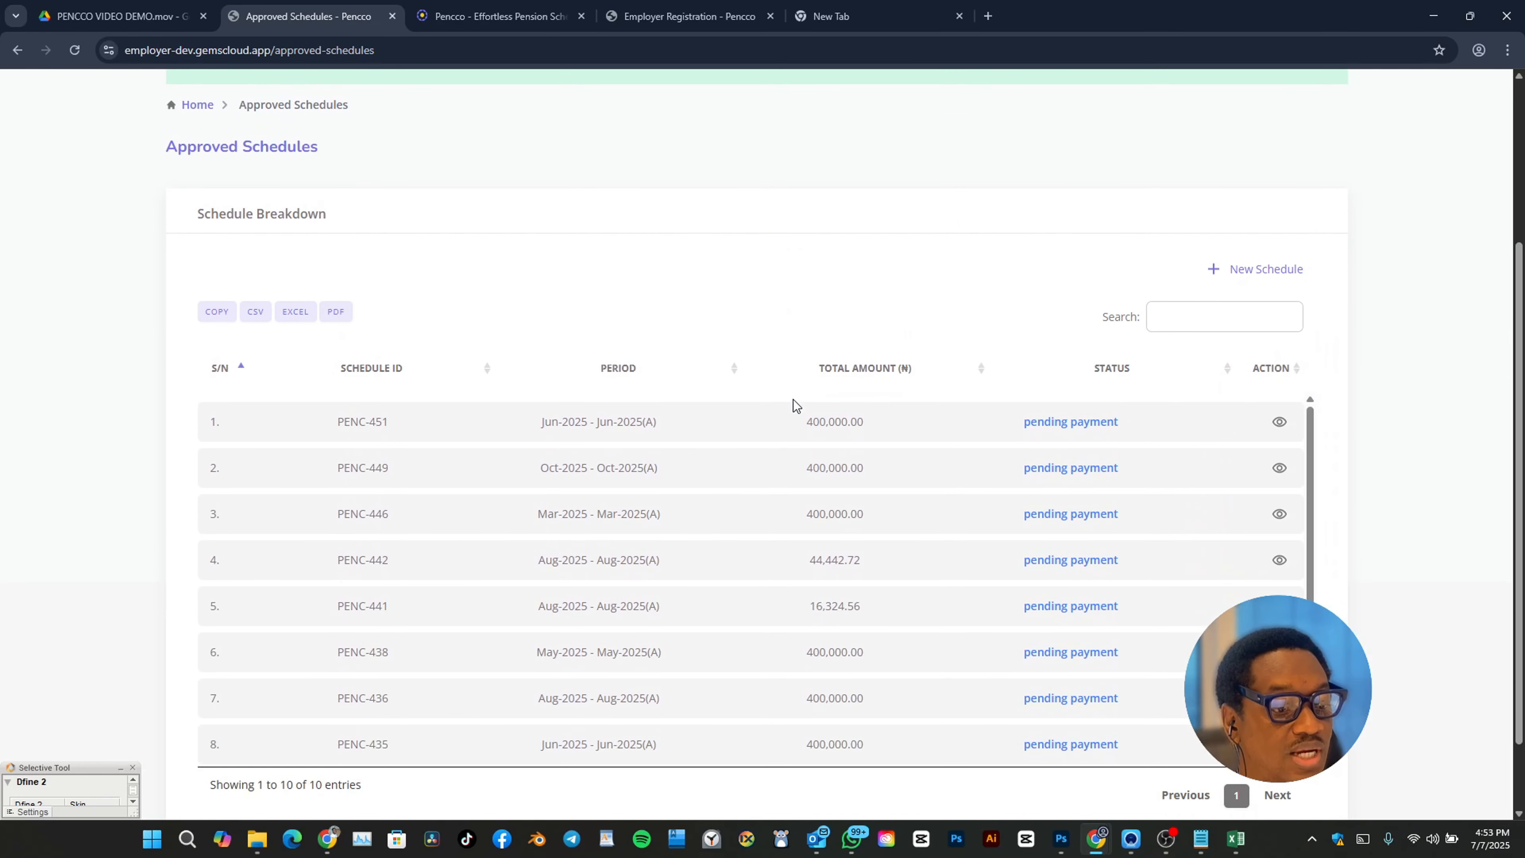
{"action": "scroll", "coordinate": [794, 407], "scroll_direction": "up", "scroll_amount": 2}
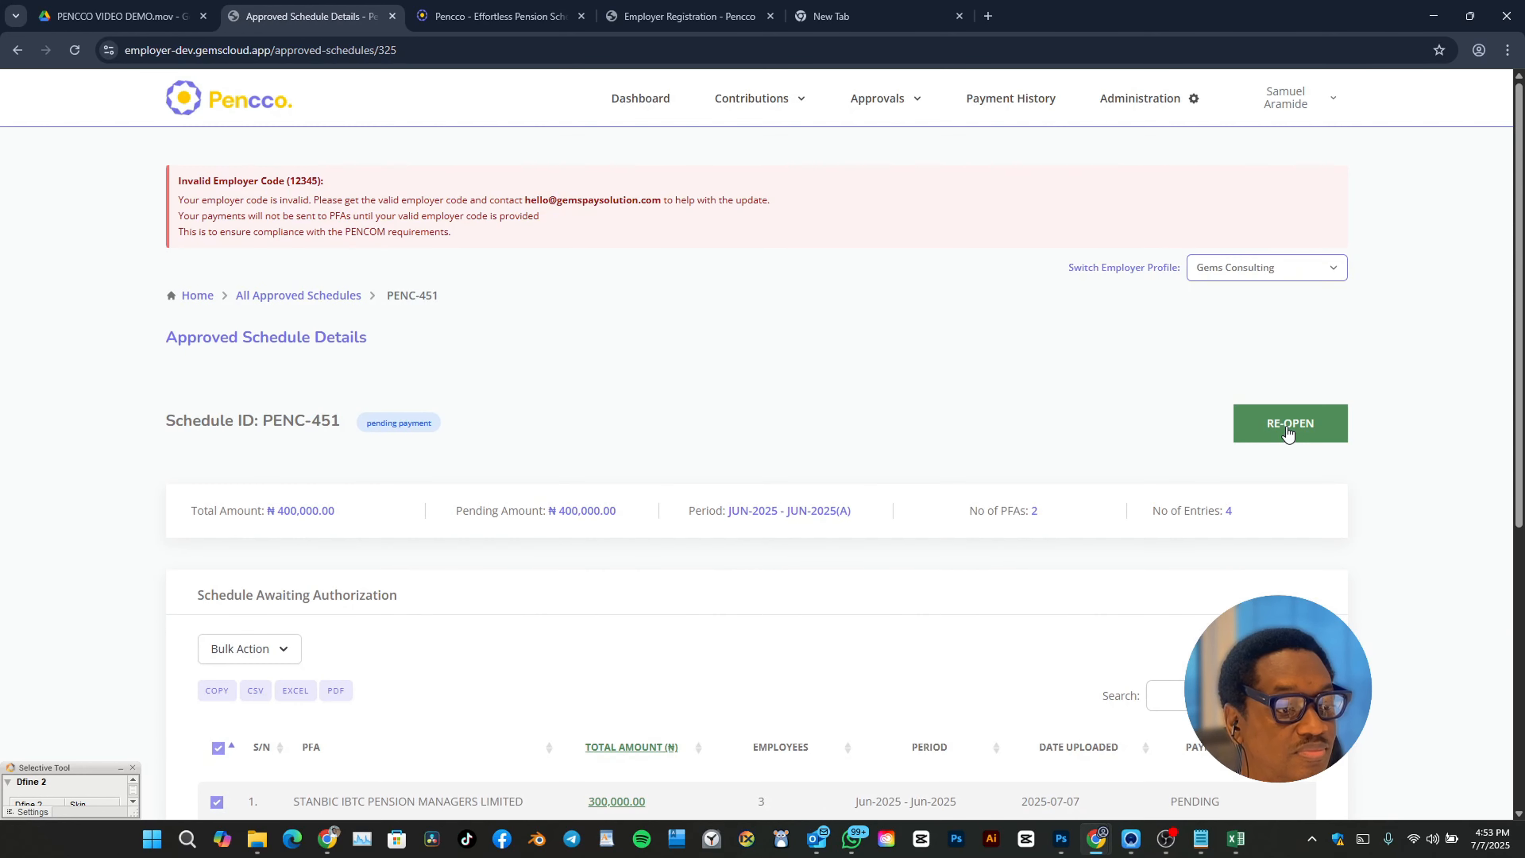
{"action": "scroll", "coordinate": [891, 385], "scroll_direction": "down", "scroll_amount": 4}
{"action": "scroll", "coordinate": [891, 387], "scroll_direction": "down", "scroll_amount": 1}
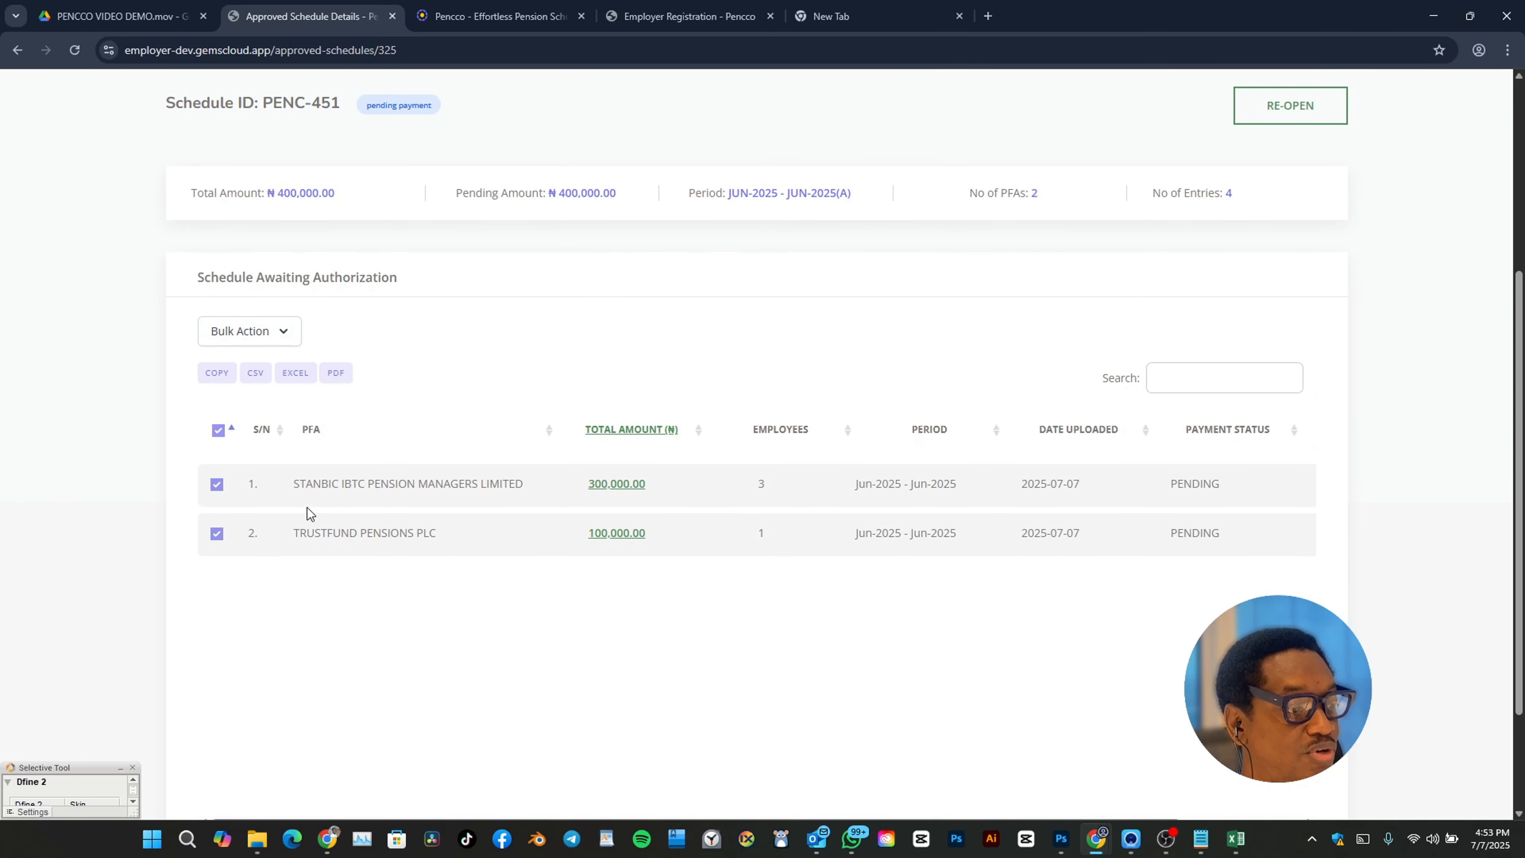
{"action": "left_click", "coordinate": [292, 346]}
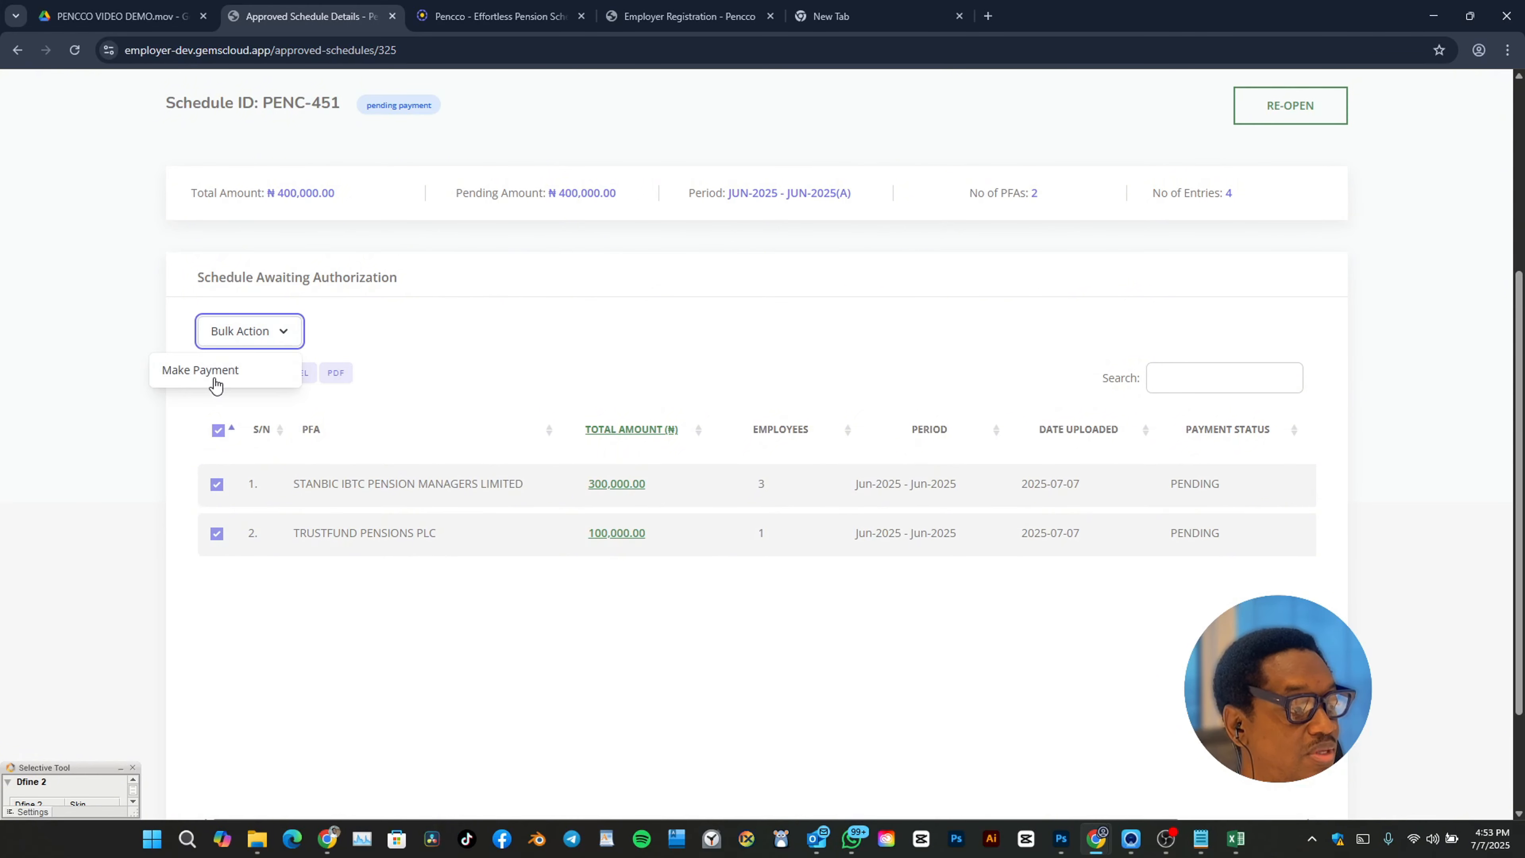
{"action": "left_click", "coordinate": [204, 370]}
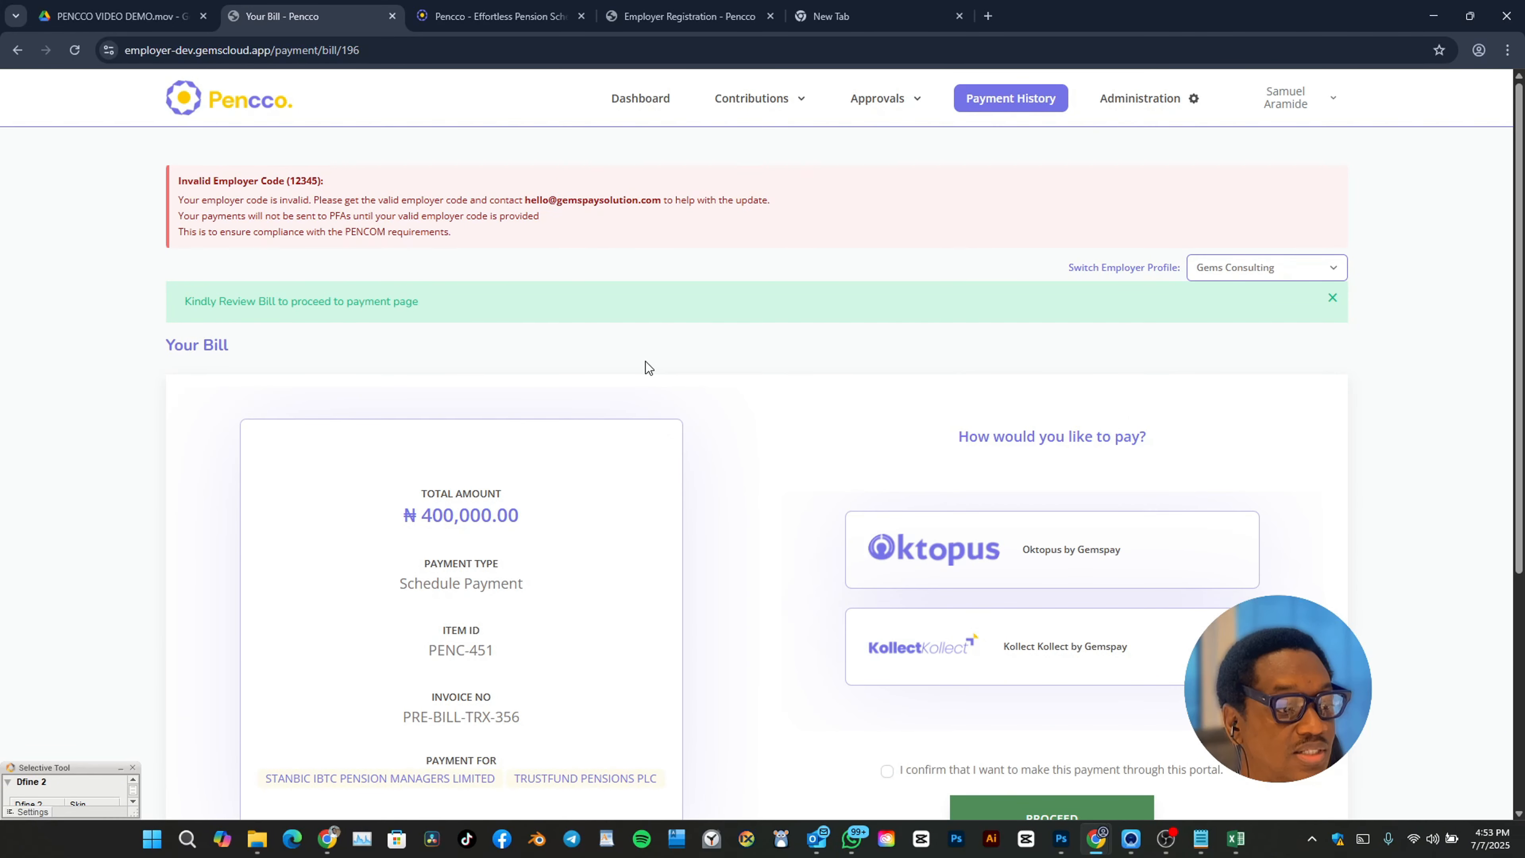
Step: Choose Kollect Kollect by Gemspay as the bill's payment method, confirm payment through this portal, and proceed
{"action": "scroll", "coordinate": [647, 361], "scroll_direction": "down", "scroll_amount": 4}
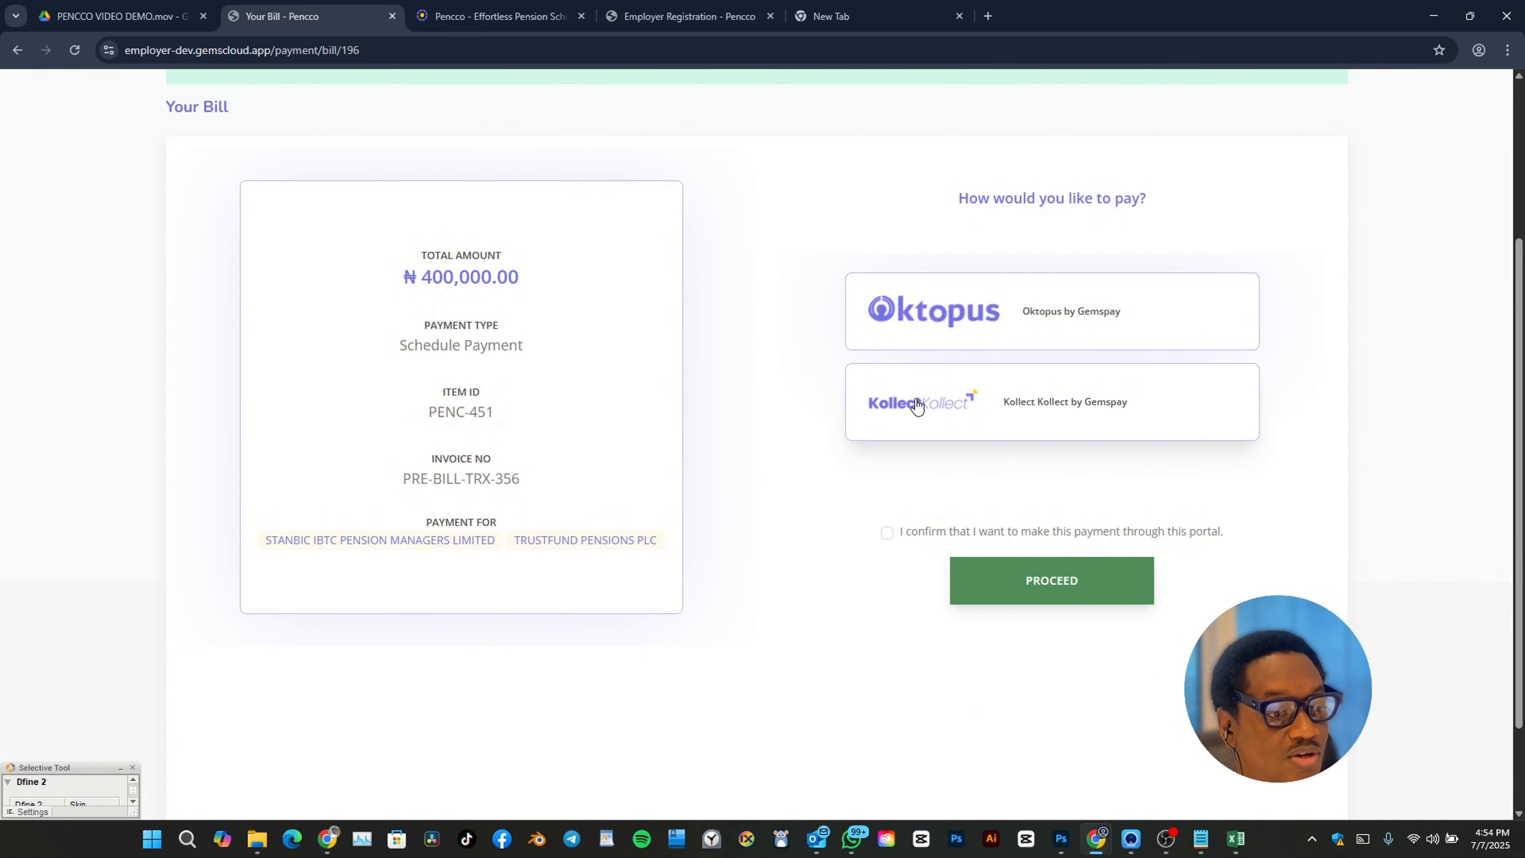
{"action": "left_click", "coordinate": [1068, 406]}
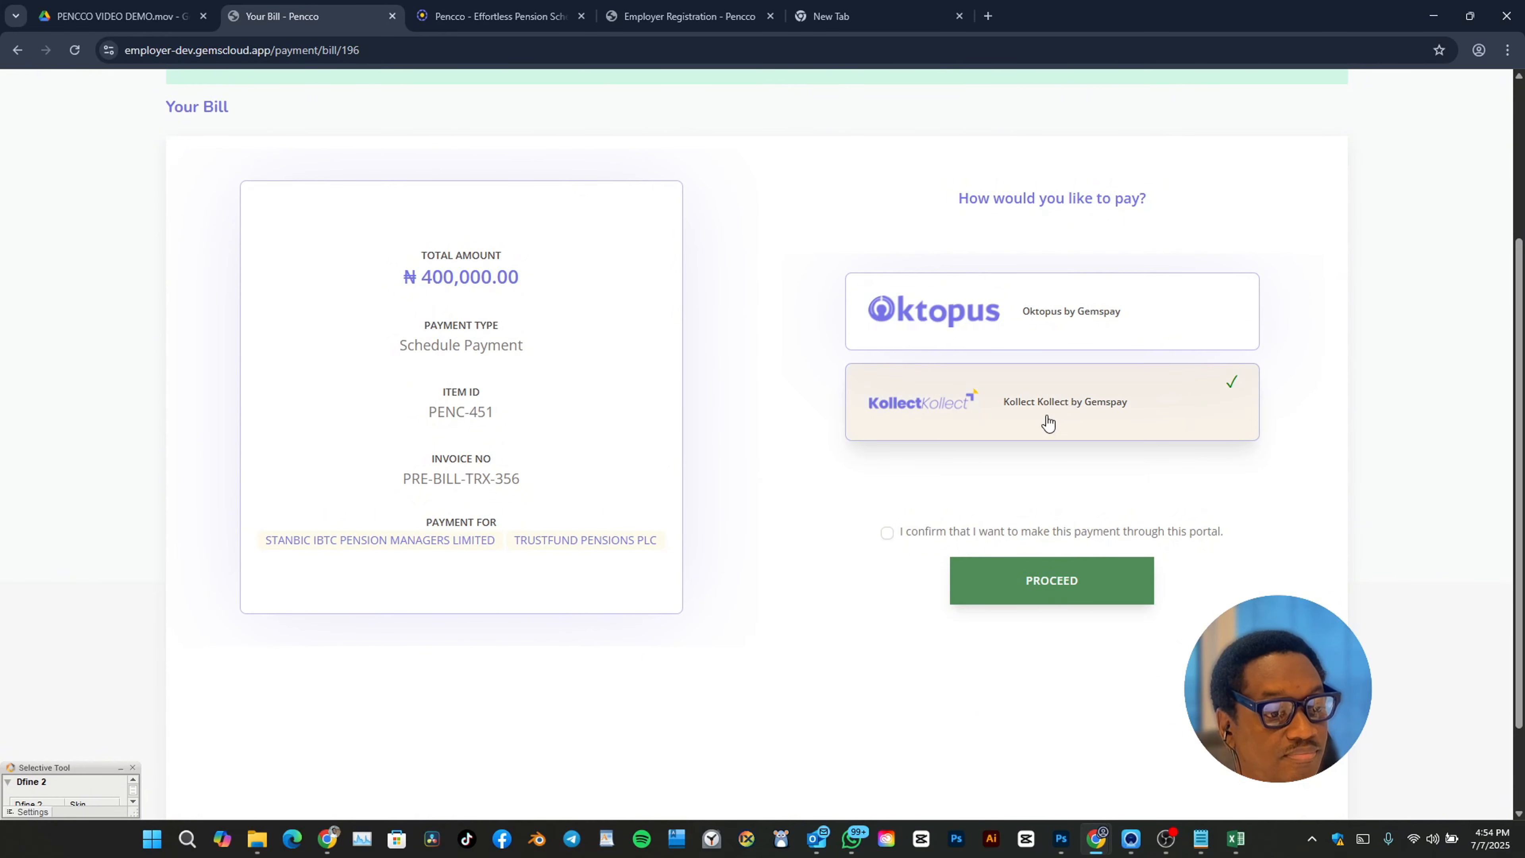
{"action": "left_click", "coordinate": [1059, 581]}
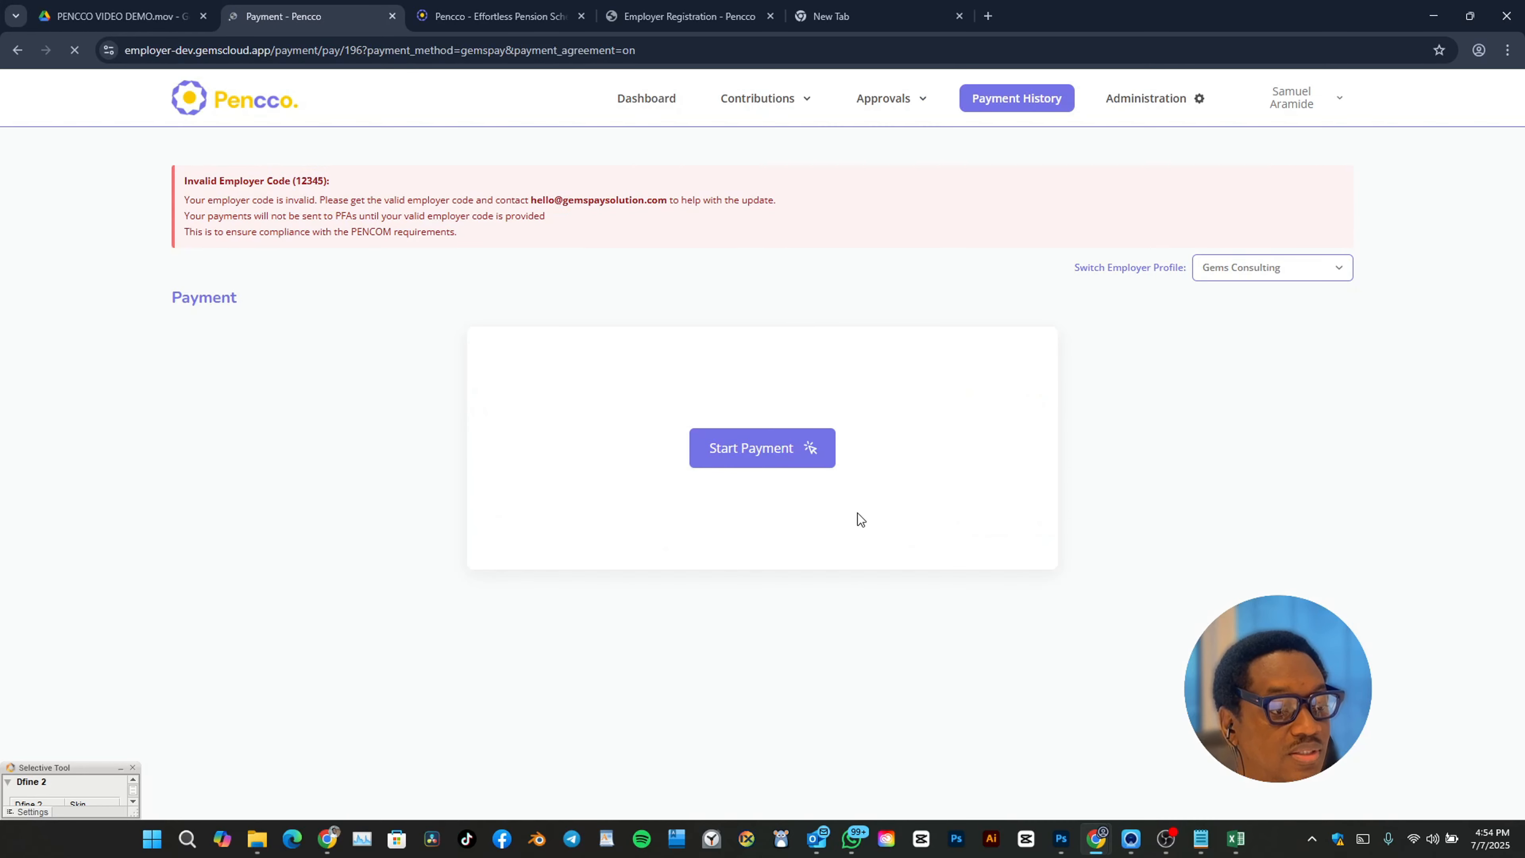
Step: Start the Gemspay payment and select WEMA Bank as the preferred bank for the transfer
{"action": "left_click", "coordinate": [761, 448]}
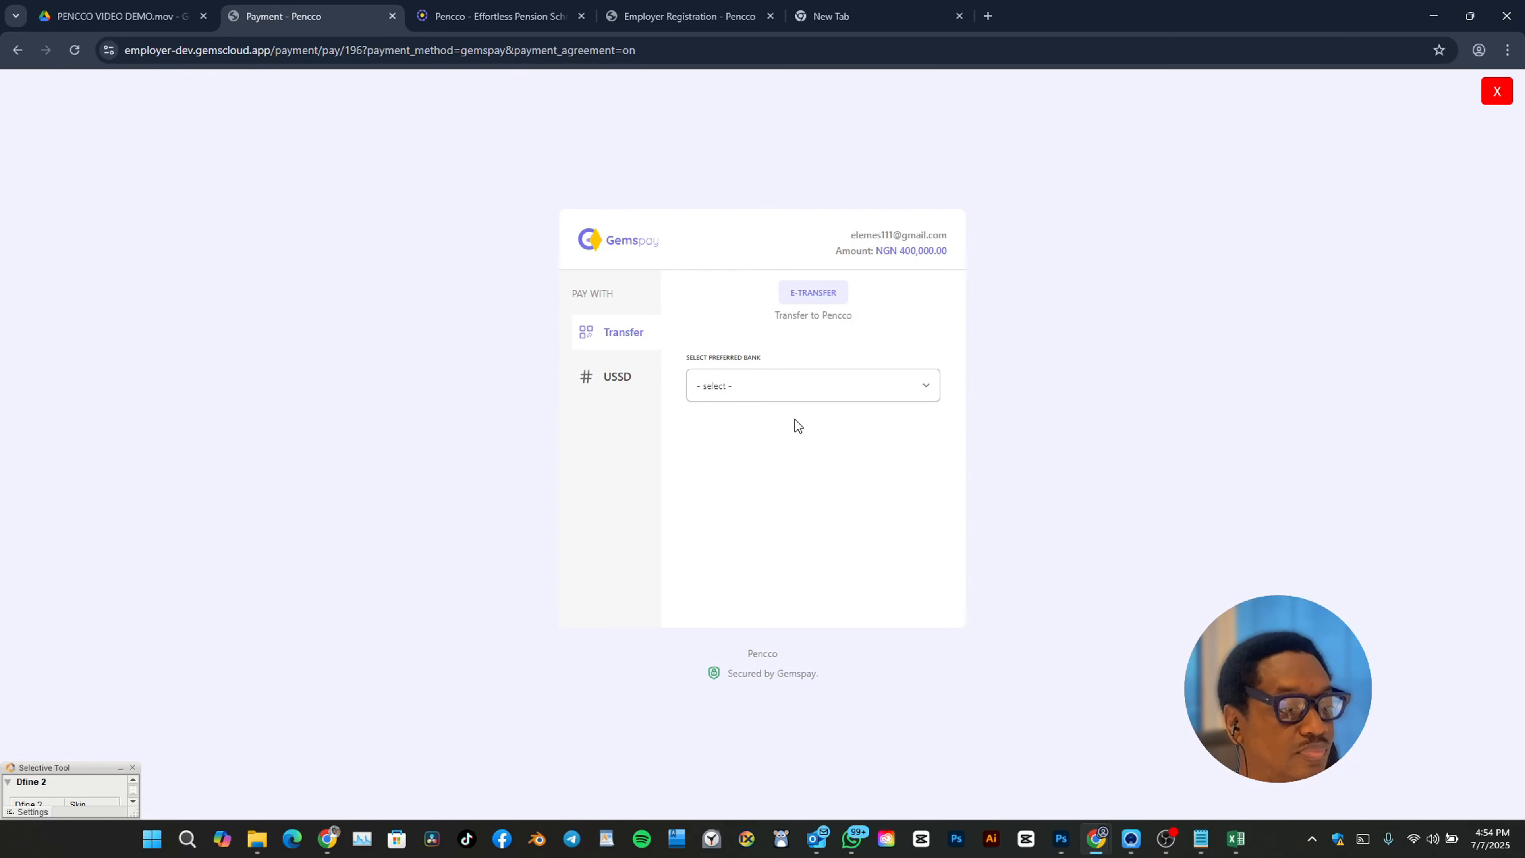
{"action": "left_click", "coordinate": [843, 397]}
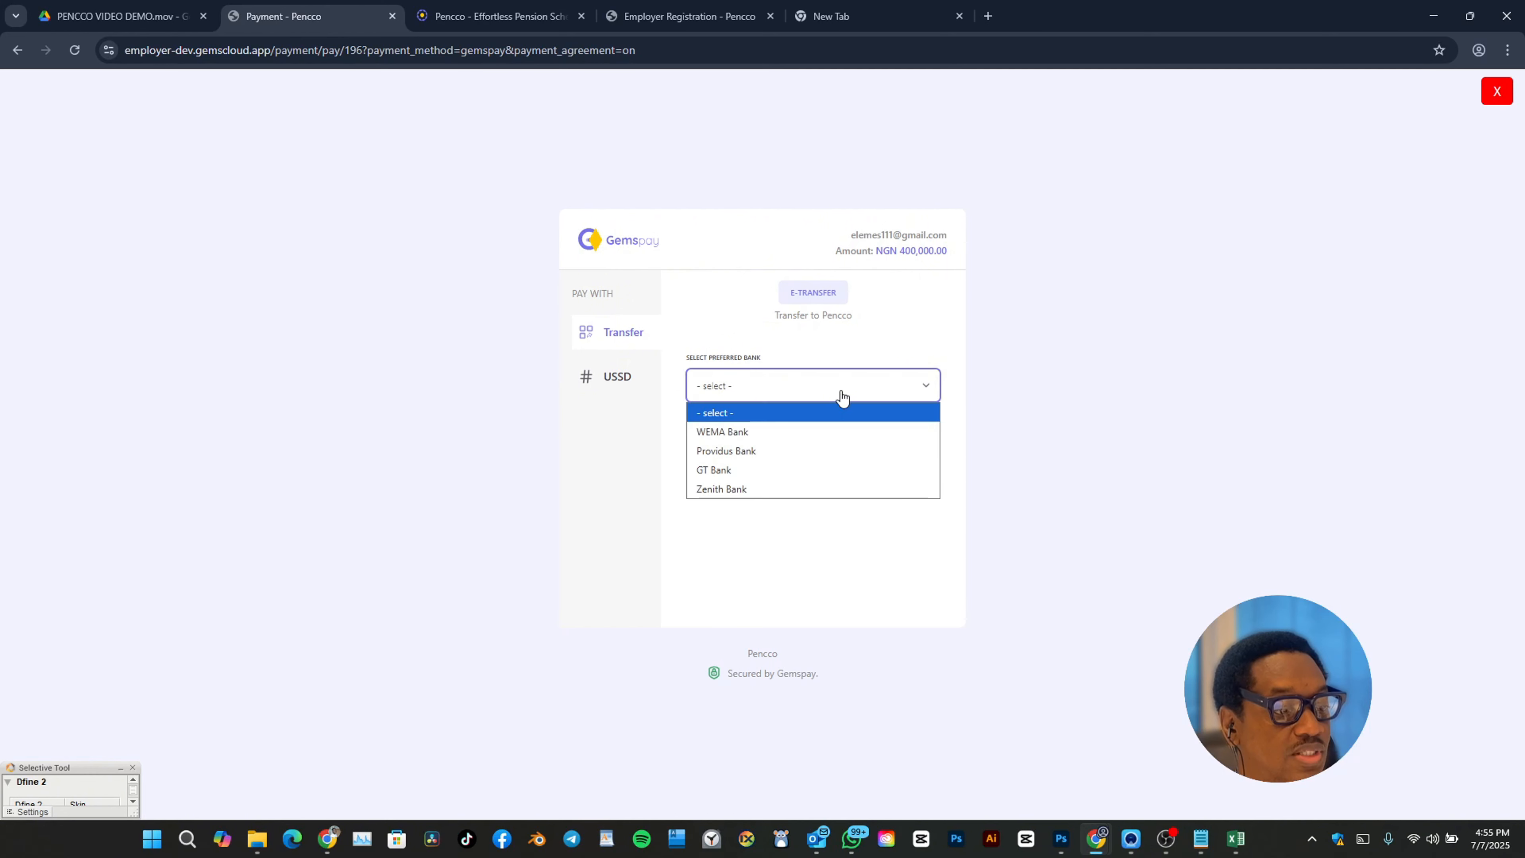
{"action": "left_click", "coordinate": [826, 433]}
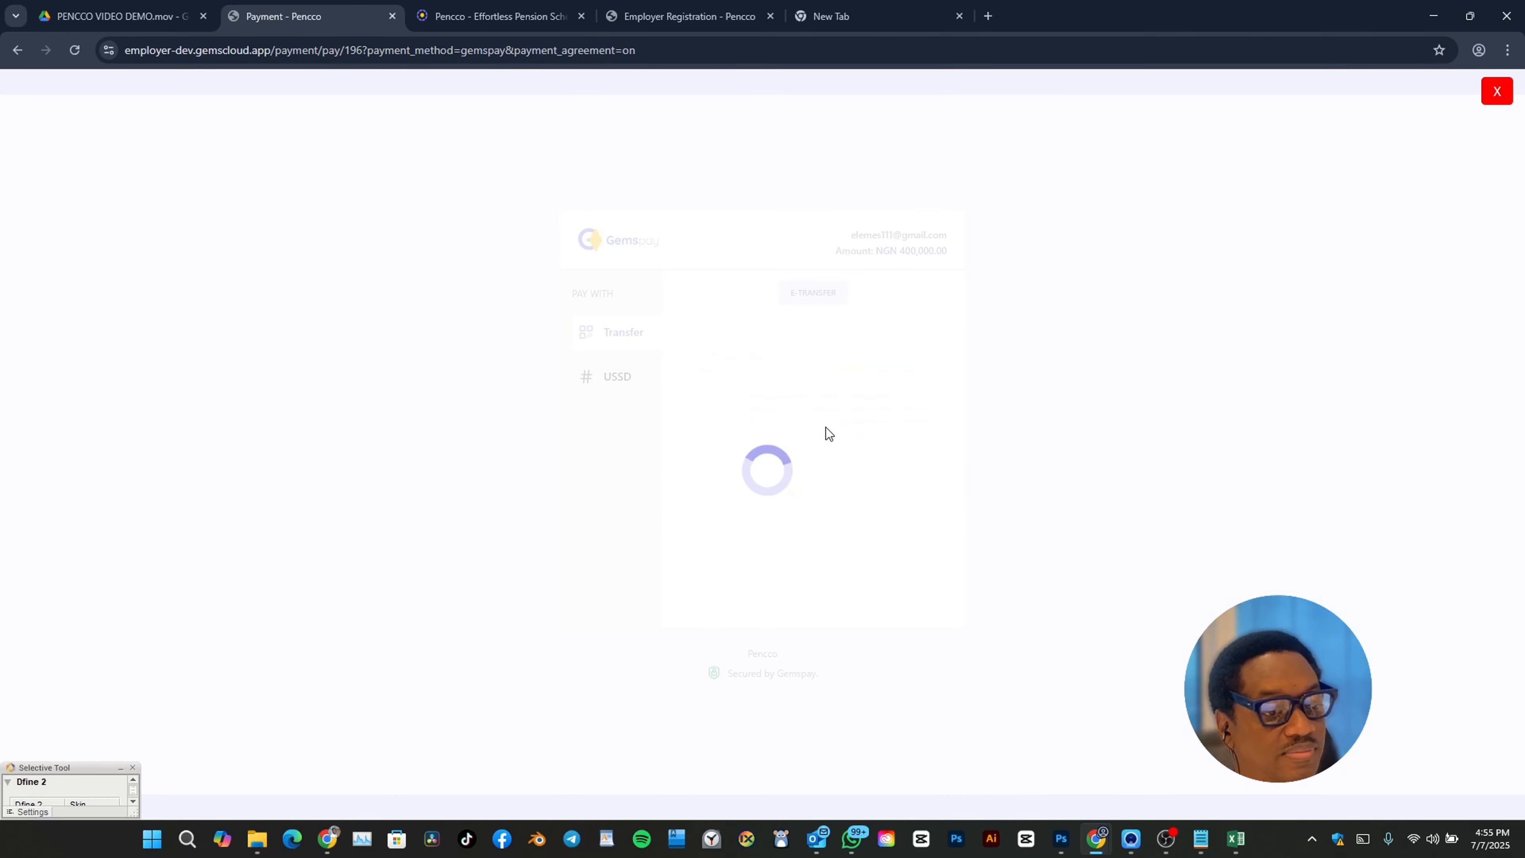